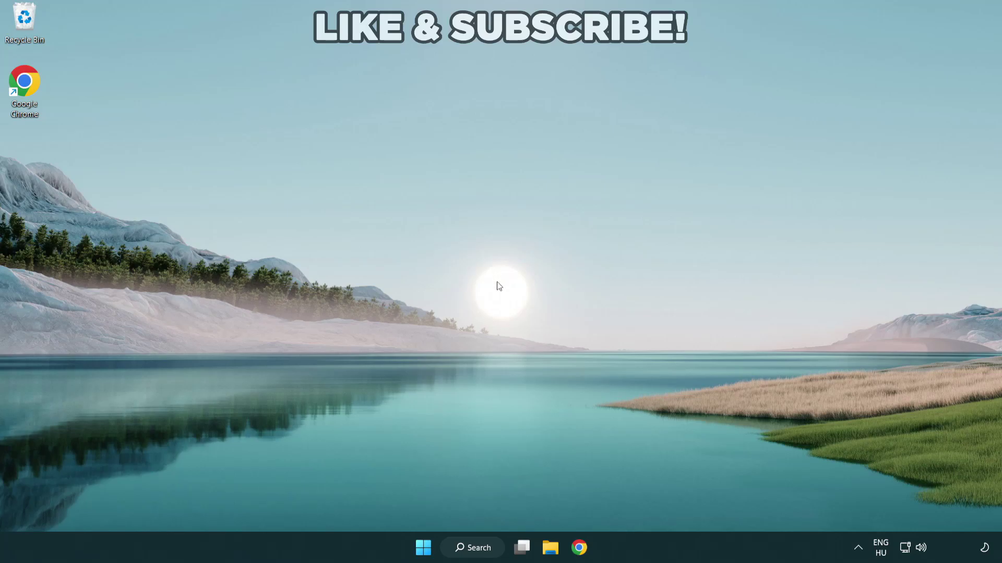
Search for 'device manager' and launch Device Manager from the best-match result.
left_click(479, 552)
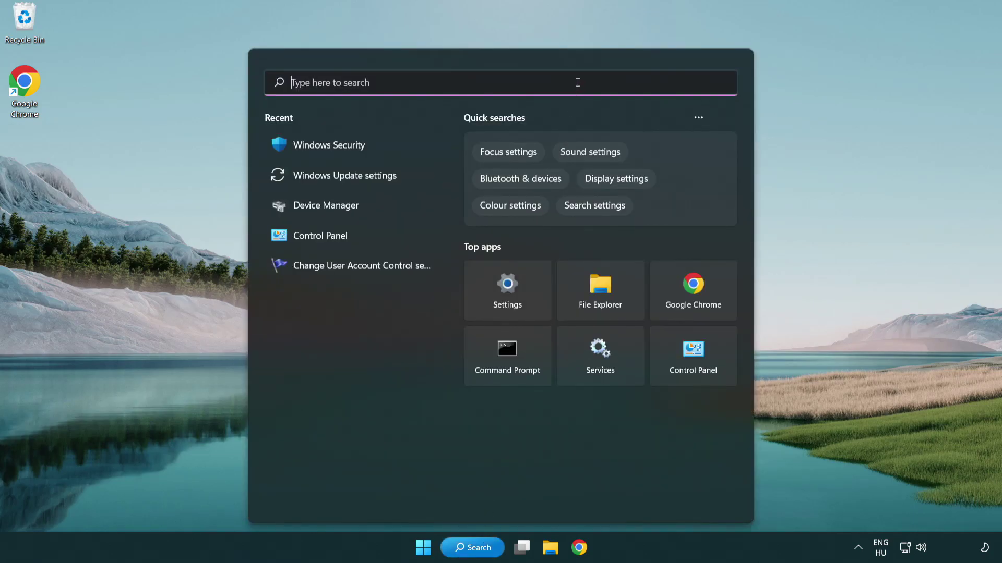
type("devic")
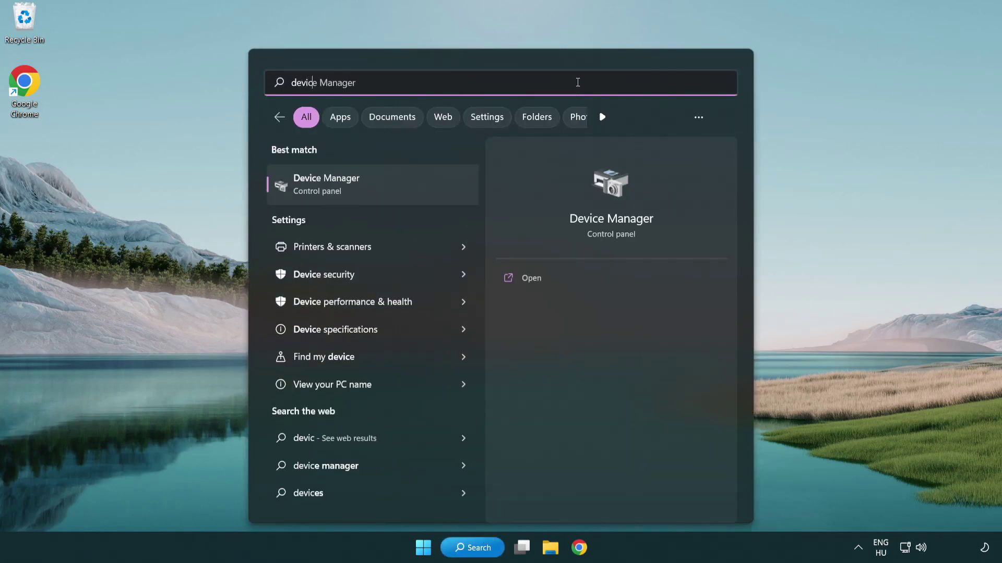
type("e manager")
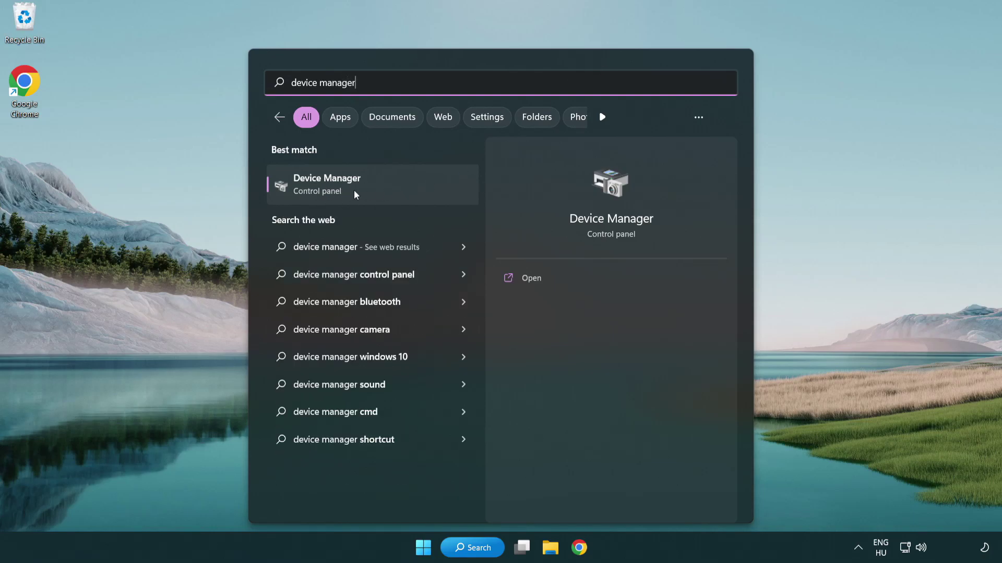
left_click(400, 189)
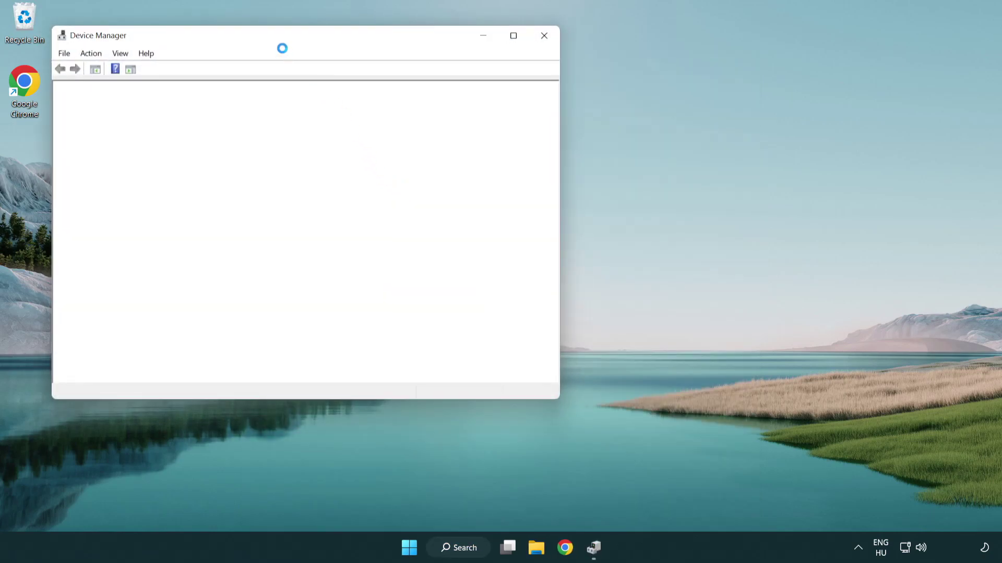
Automatically search for a newer VMware SVGA 3D driver, confirm the best is installed, and close Device Manager.
left_click_drag(273, 40, 440, 100)
left_click(247, 209)
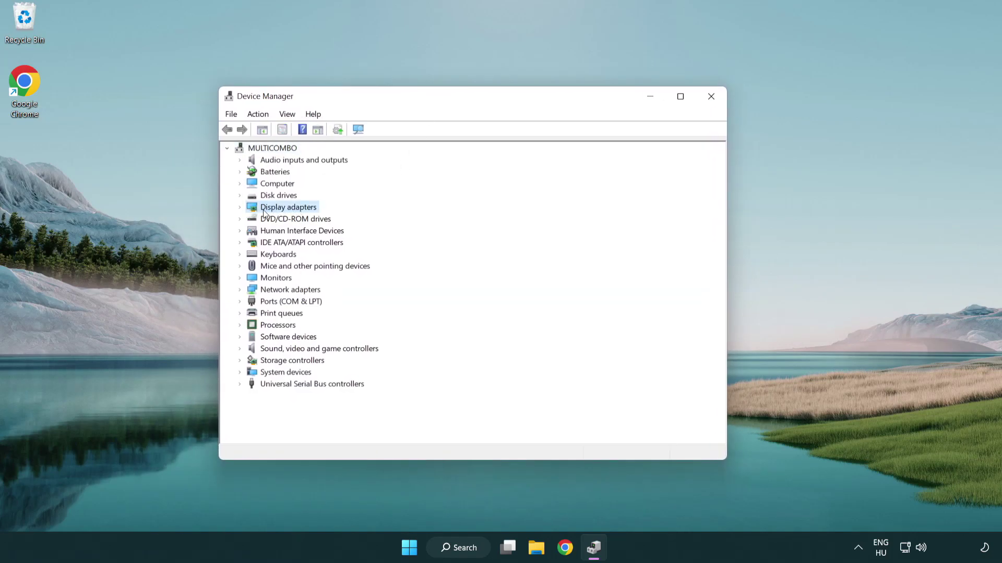
double_click(260, 209)
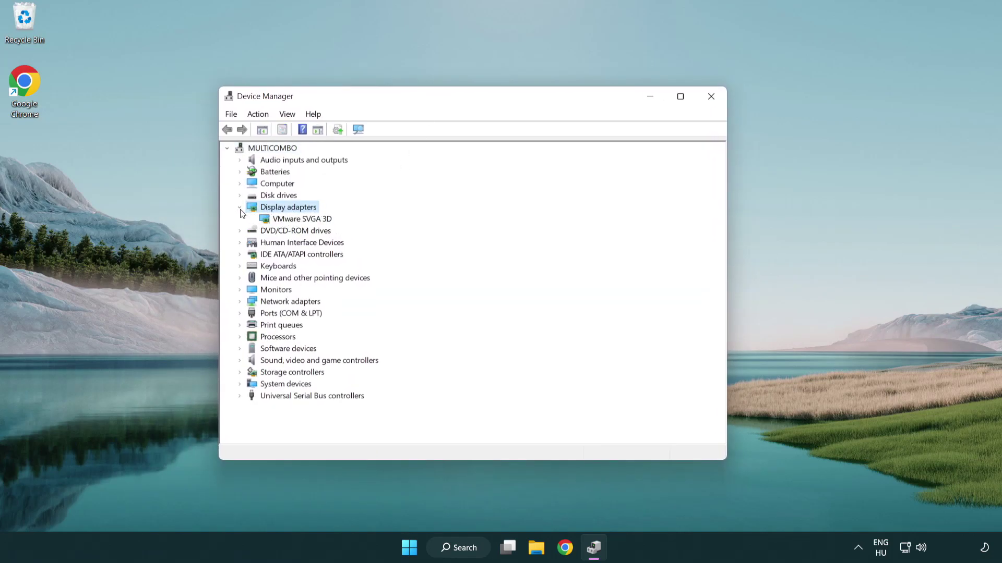
left_click(278, 220)
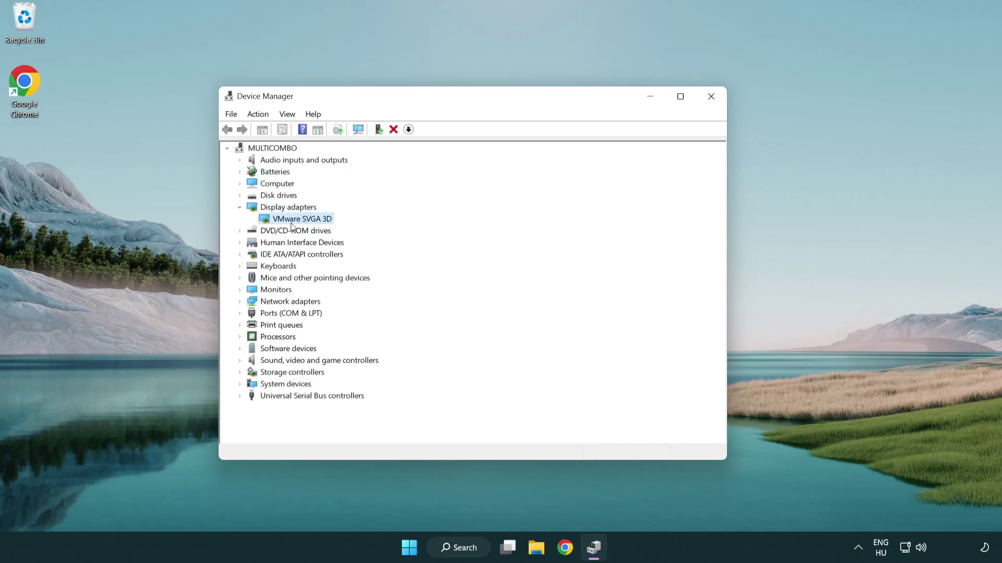
right_click(298, 224)
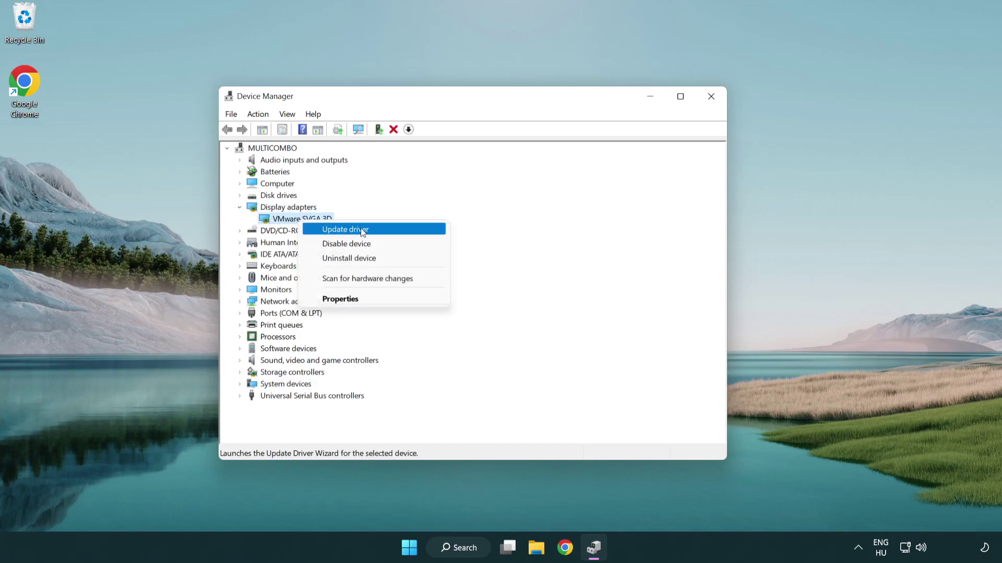
left_click(395, 231)
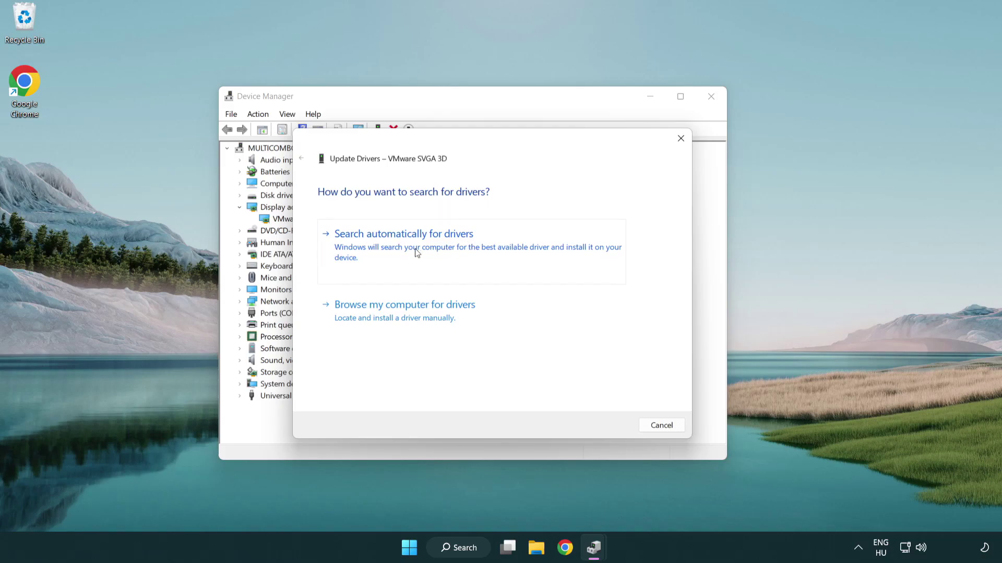
left_click(439, 243)
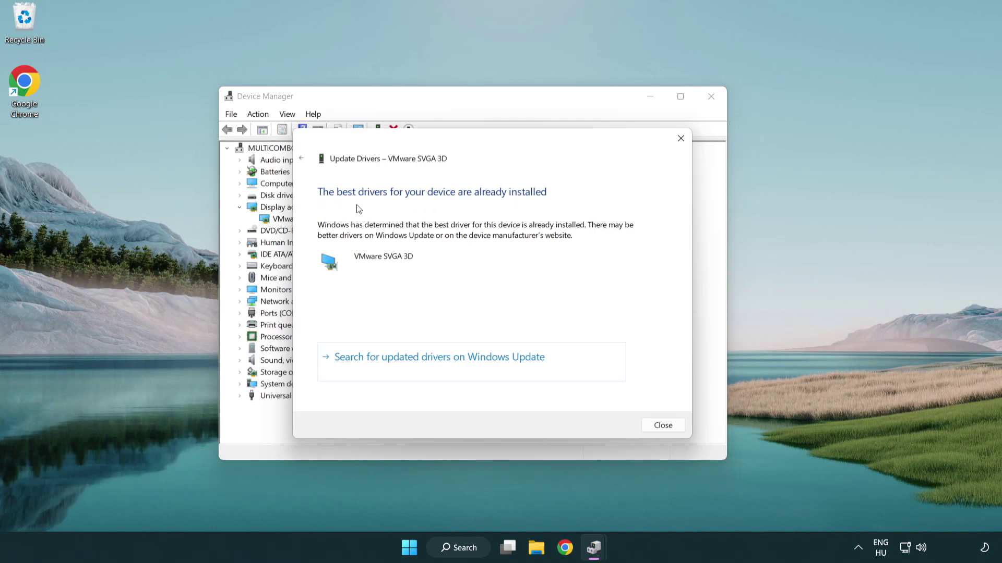
left_click(663, 426)
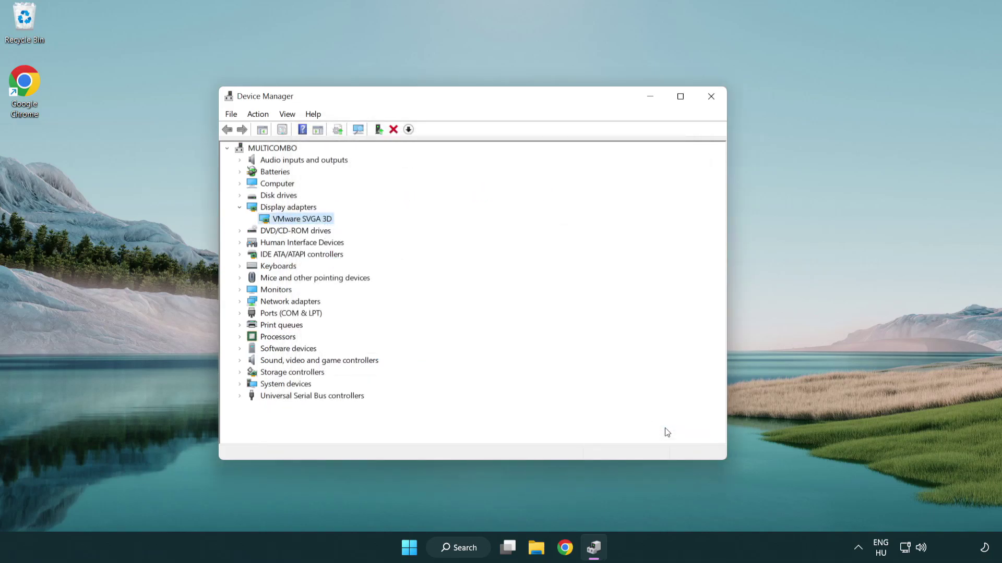
left_click(712, 97)
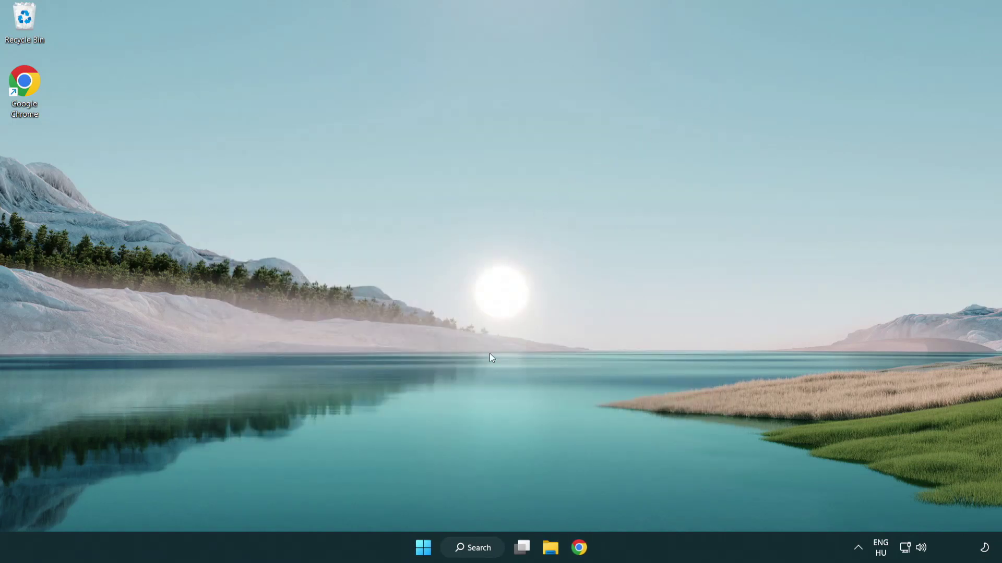
Find Windows Update settings with 'update' and check for updates, reporting up to date.
left_click(483, 549)
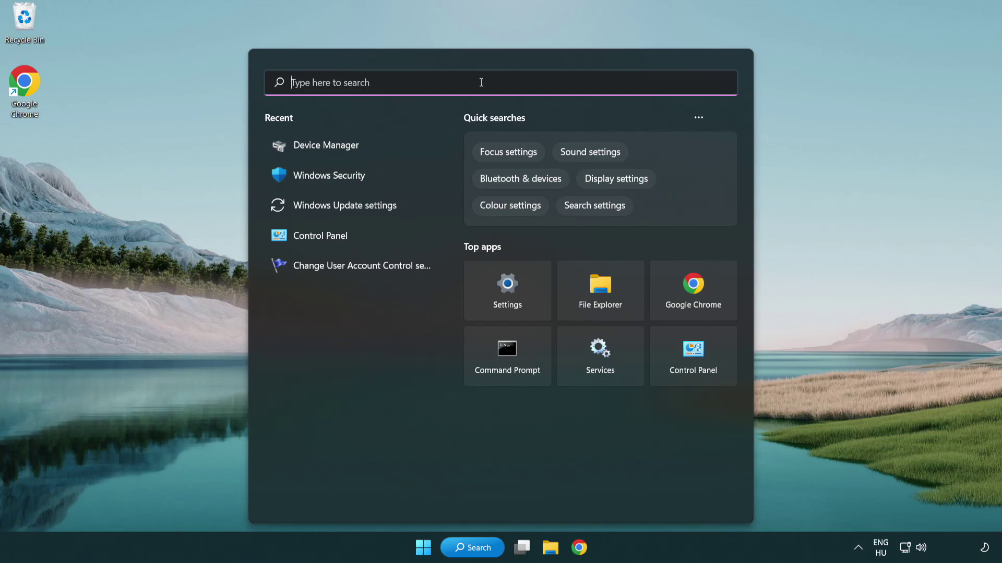
type("update")
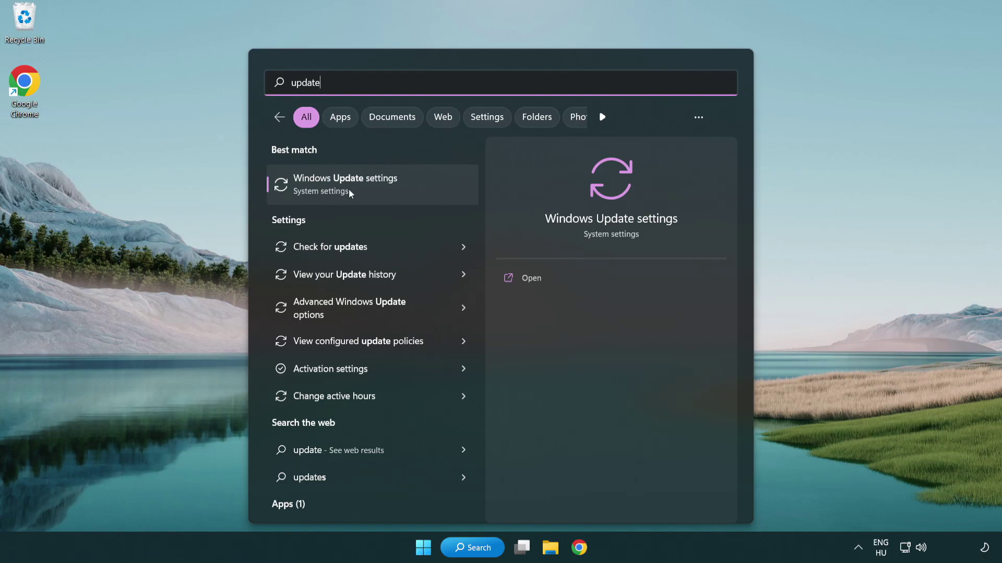
left_click(391, 193)
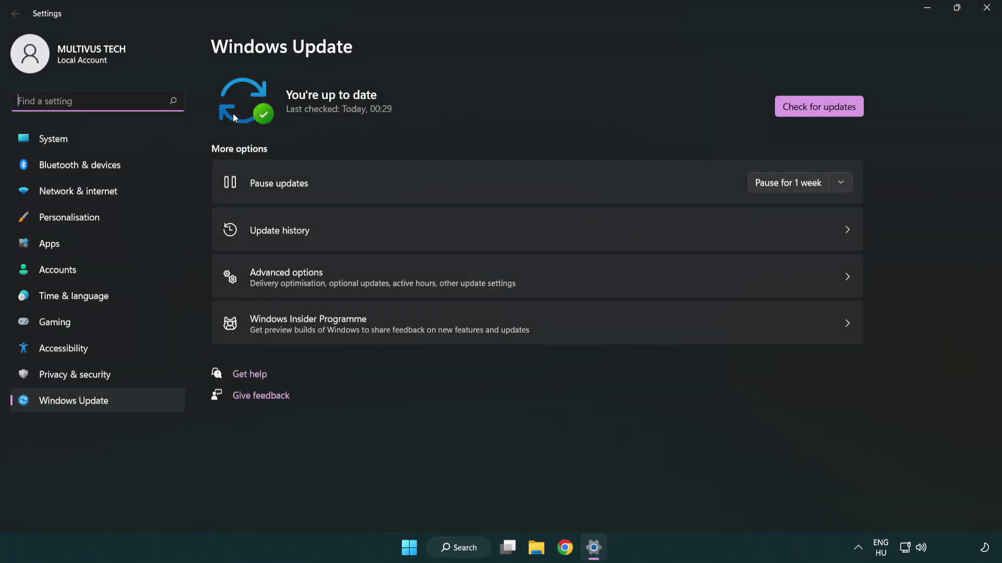
left_click(841, 111)
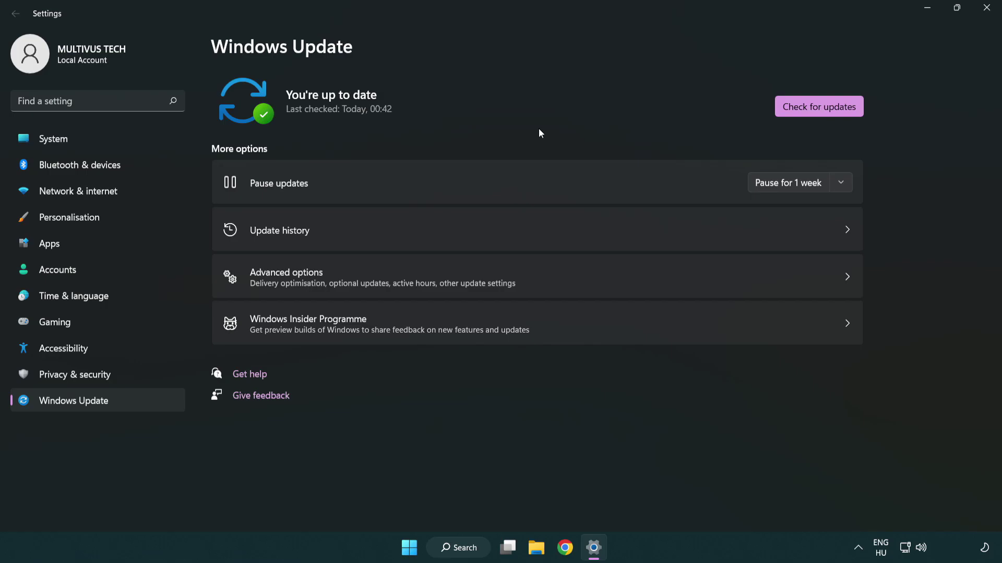
Open the Compatibility settings in the YOUR NOT WORKING APP shortcut's properties.
left_click(983, 16)
left_click(83, 88)
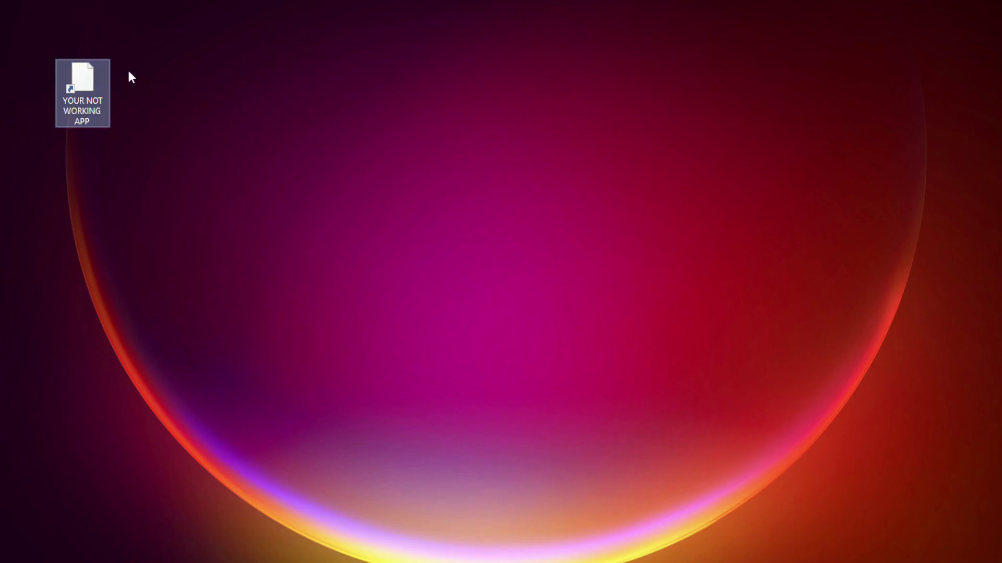
right_click(81, 74)
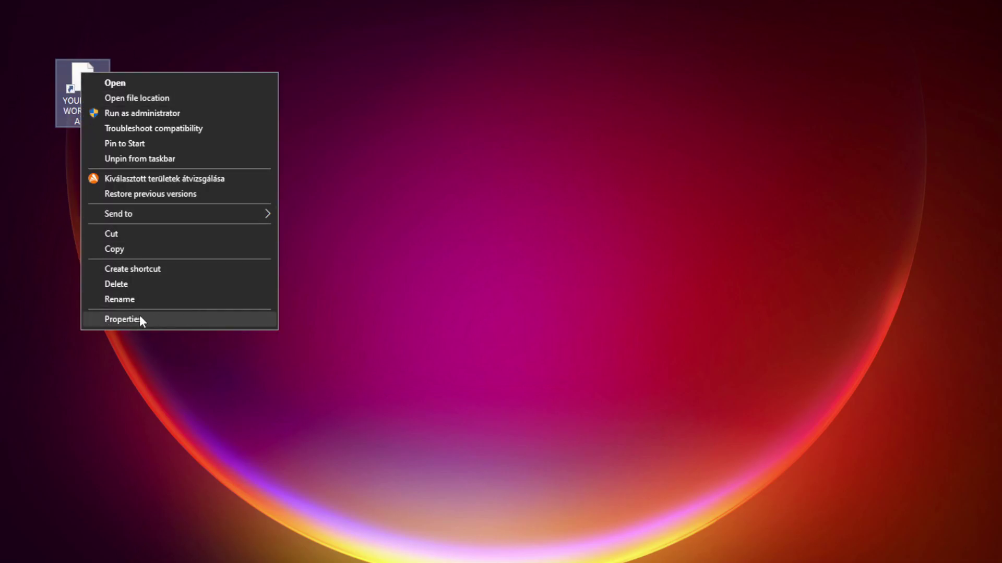
left_click(200, 318)
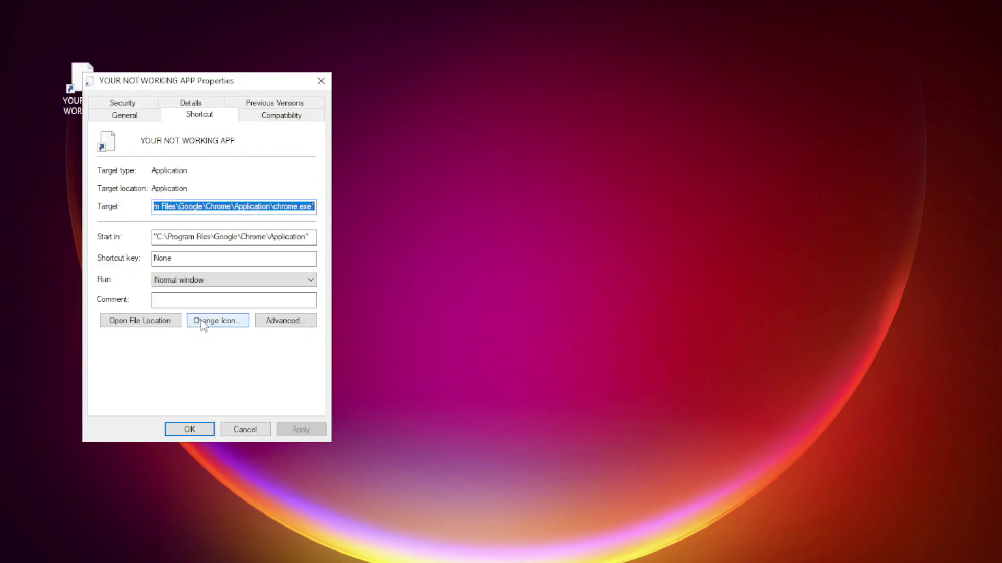
left_click_drag(221, 78, 506, 109)
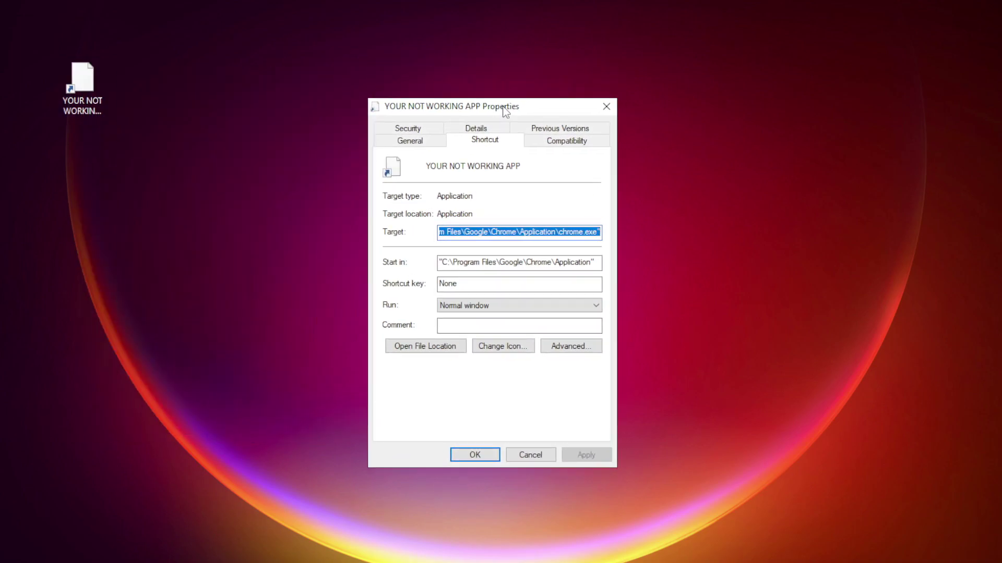
left_click(587, 146)
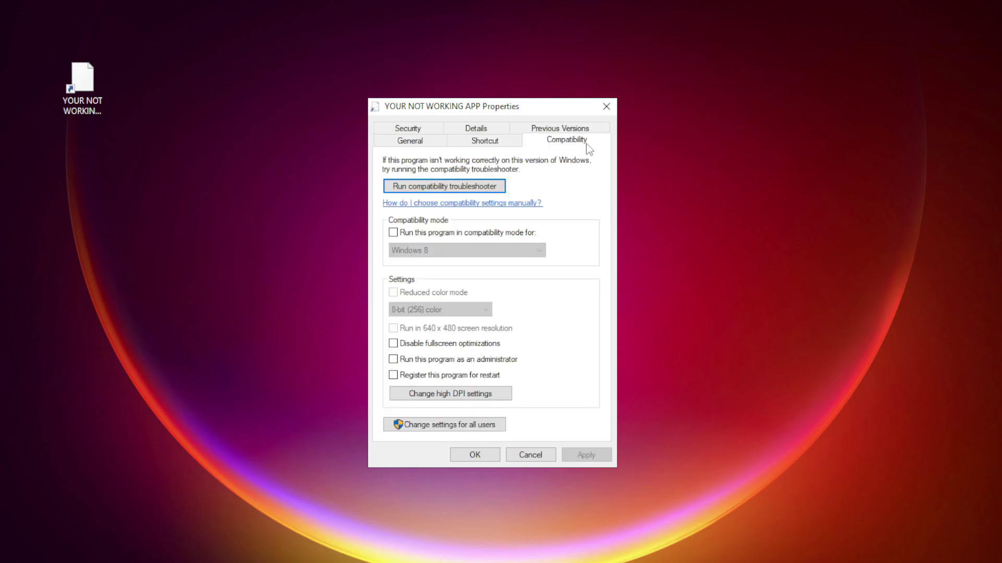
Enable Windows 8 compatibility mode, disable fullscreen optimizations, run as administrator, and apply.
left_click(407, 233)
left_click(447, 252)
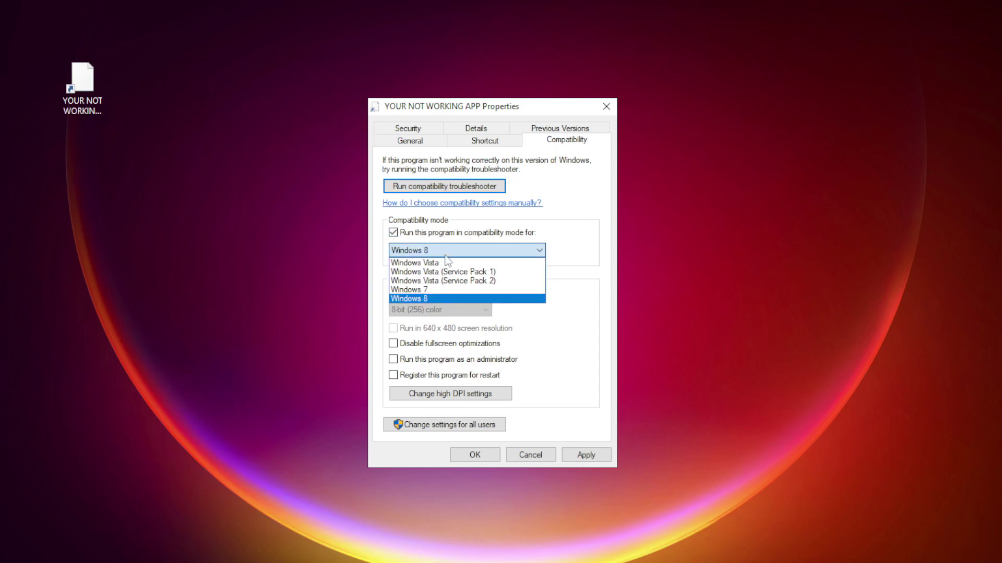
left_click(439, 299)
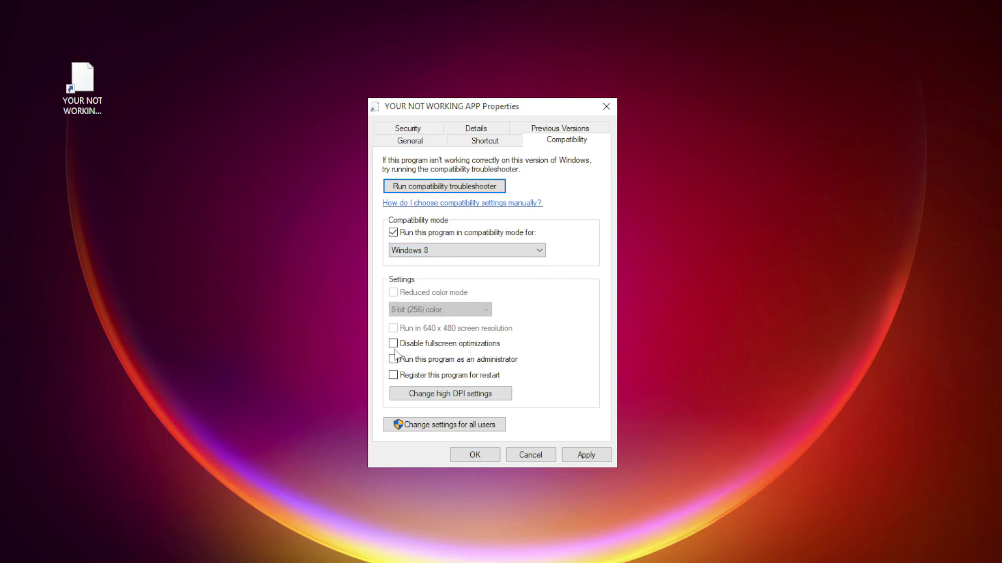
left_click(437, 346)
left_click(425, 362)
left_click(584, 455)
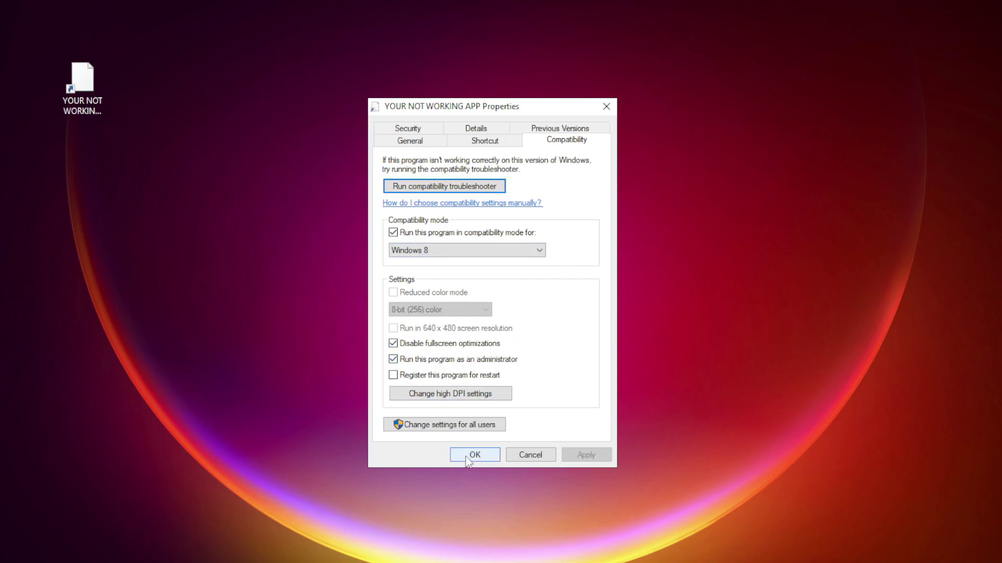
left_click(471, 456)
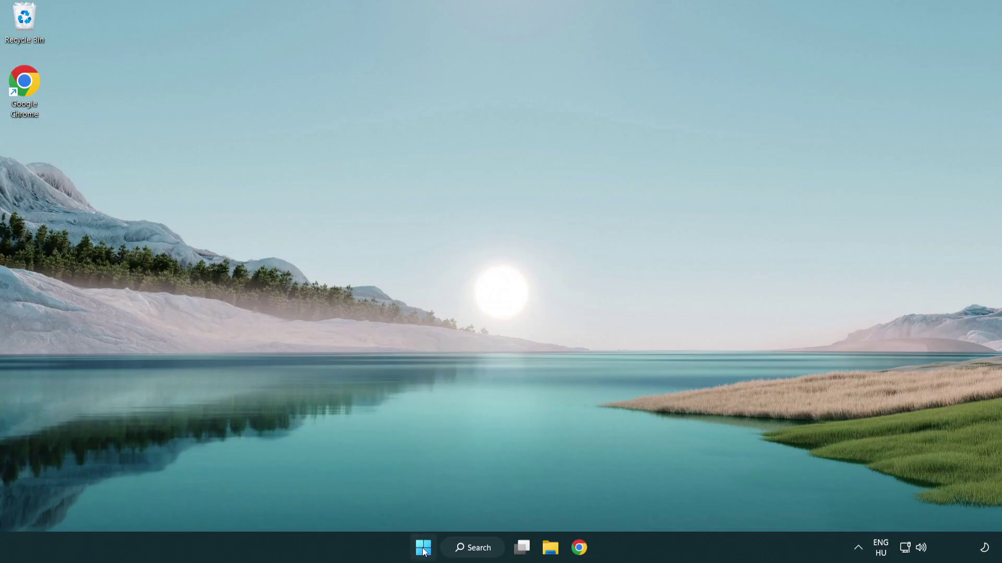
Open Task Manager from the Start button's context menu and show the Startup apps list.
right_click(423, 549)
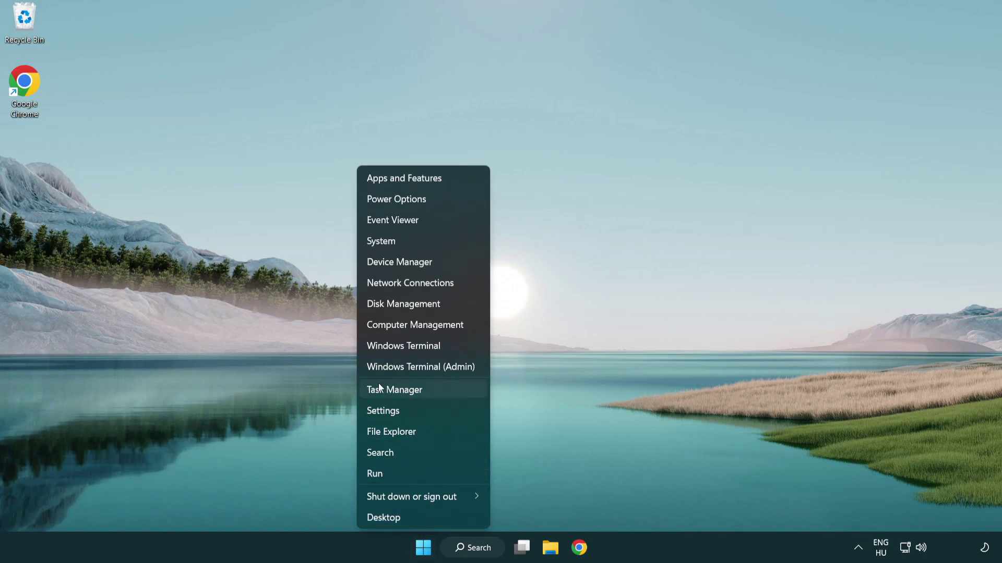
left_click(443, 395)
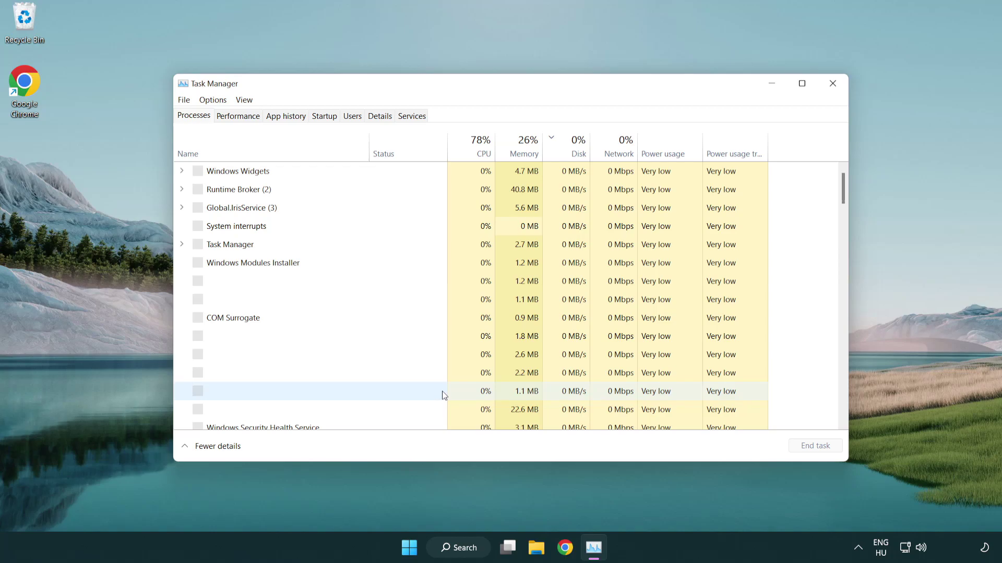
left_click(327, 117)
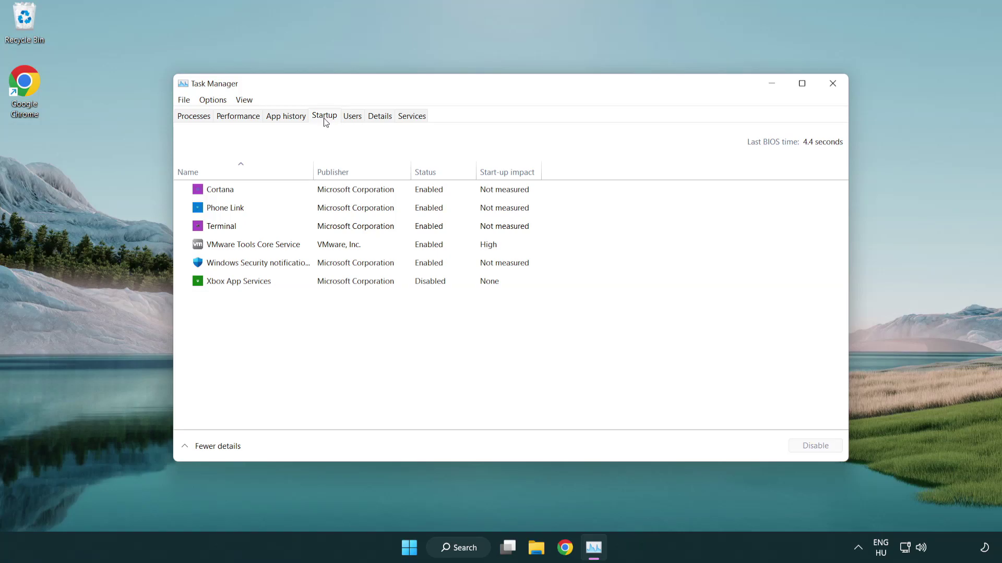
Disable Terminal, Phone Link, Cortana and Windows Security notifications at startup.
left_click(328, 226)
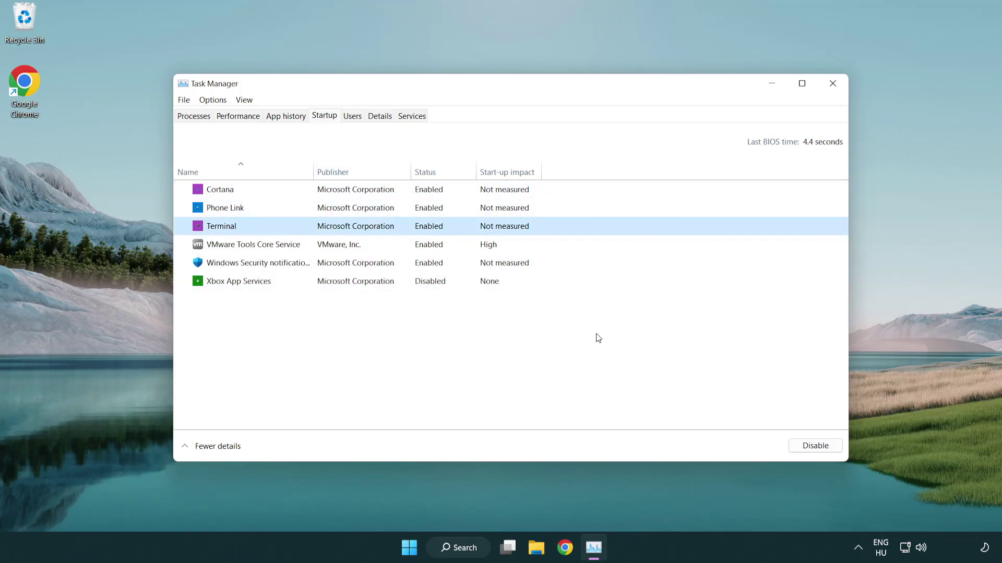
left_click(804, 447)
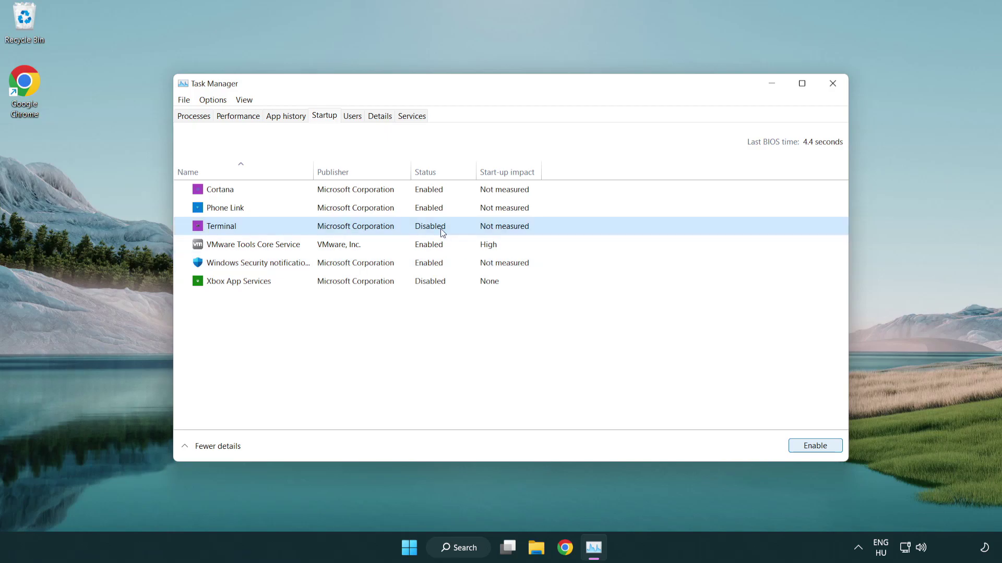
left_click(418, 211)
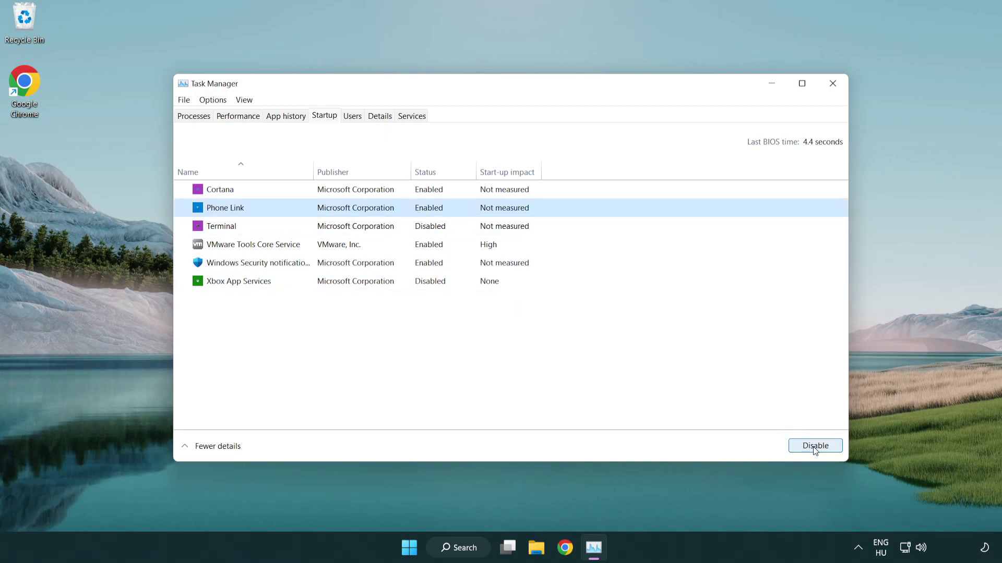
left_click(814, 448)
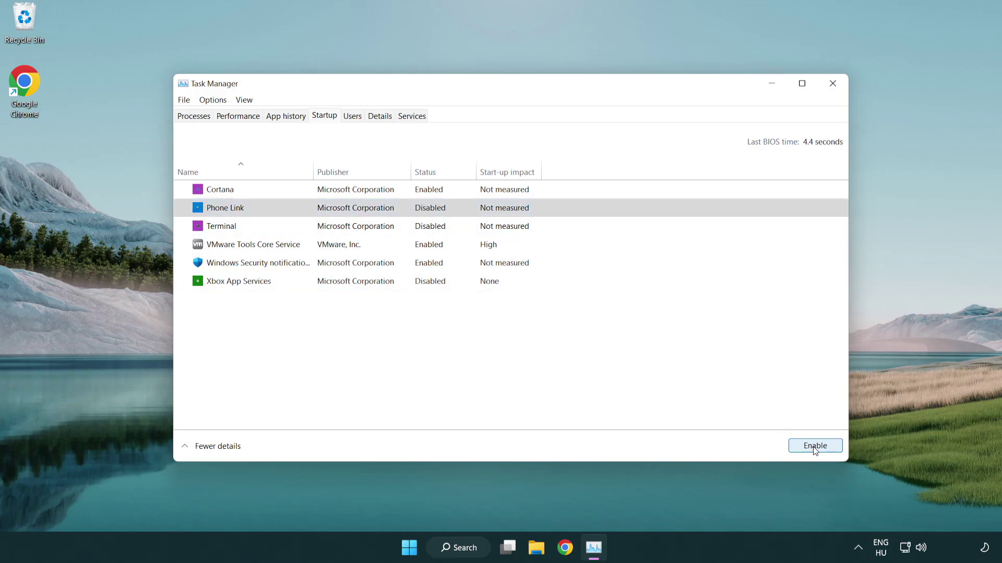
left_click(359, 196)
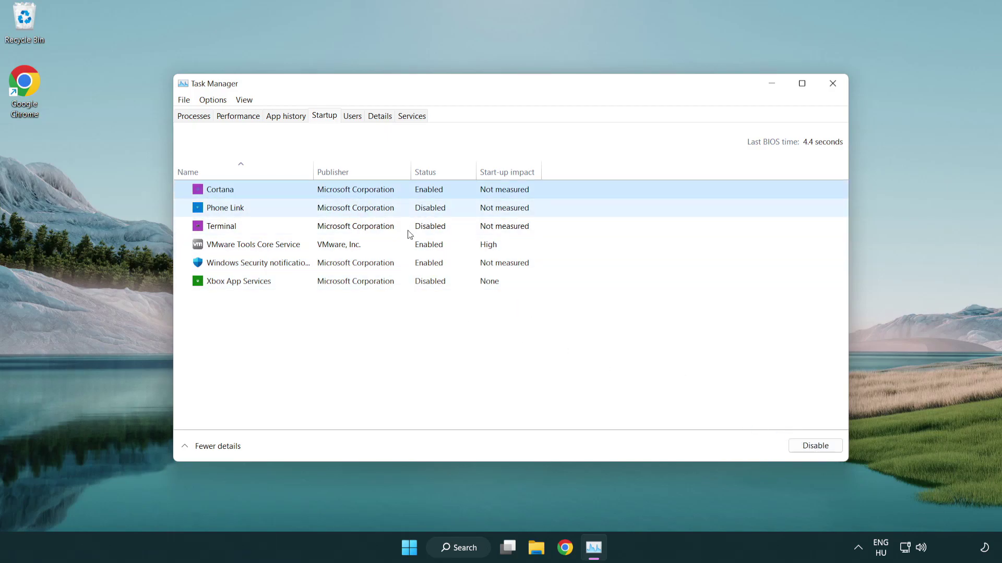
left_click(814, 448)
left_click(474, 267)
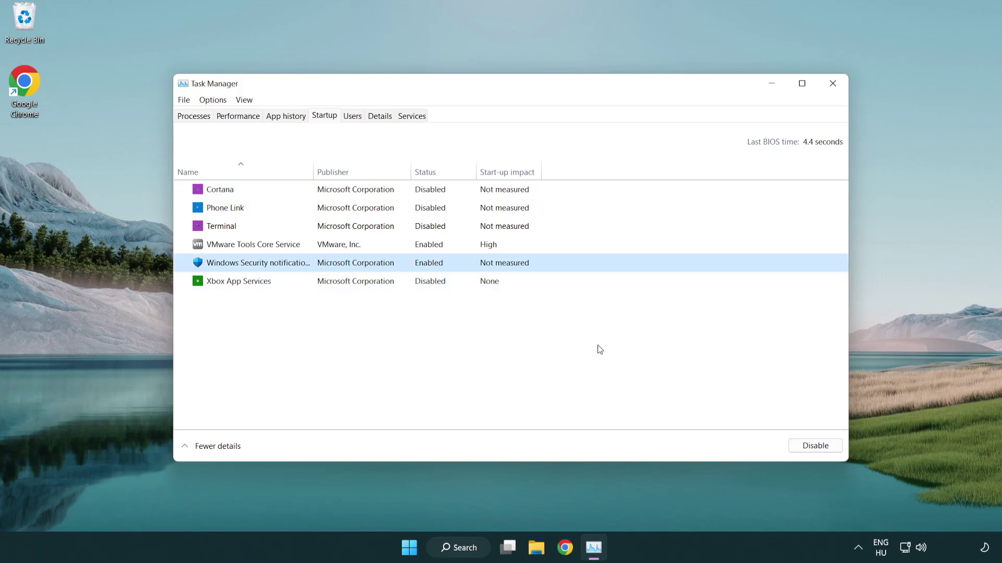
left_click(809, 447)
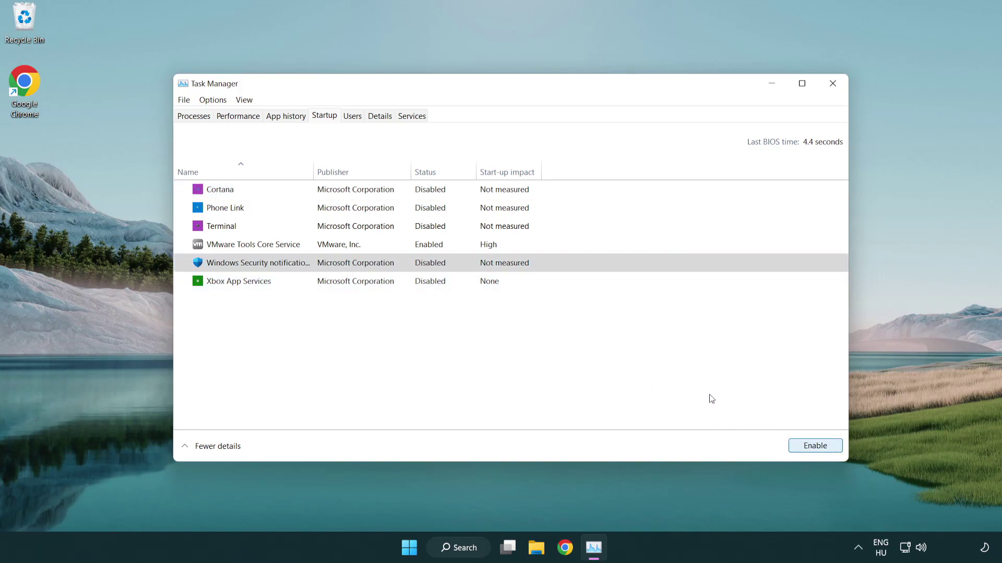
Close Task Manager, download dxwebsetup.exe from the DirectX page in Chrome, and run it.
left_click(834, 86)
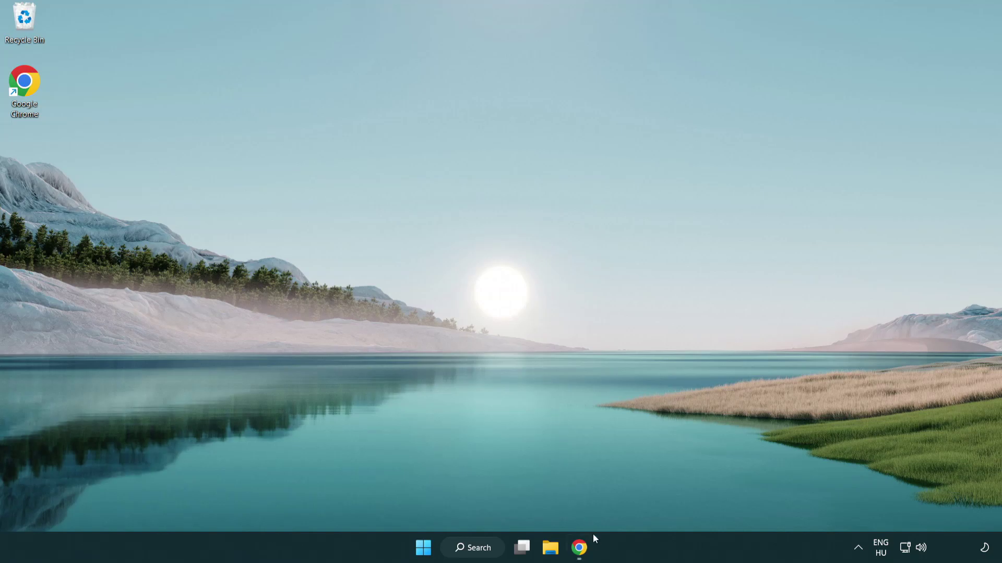
left_click(579, 548)
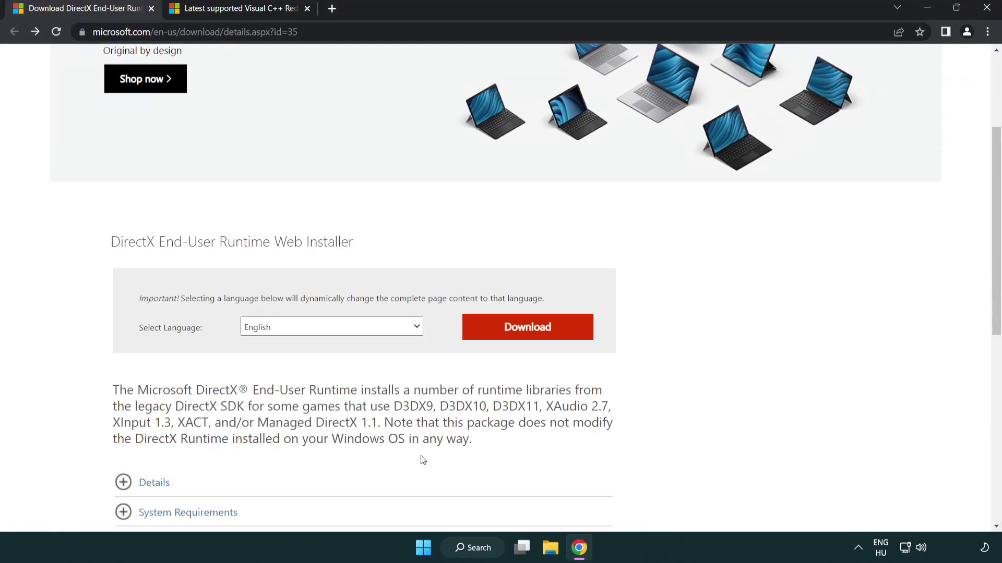
scroll(365, 339, "up", 3)
left_click(444, 32)
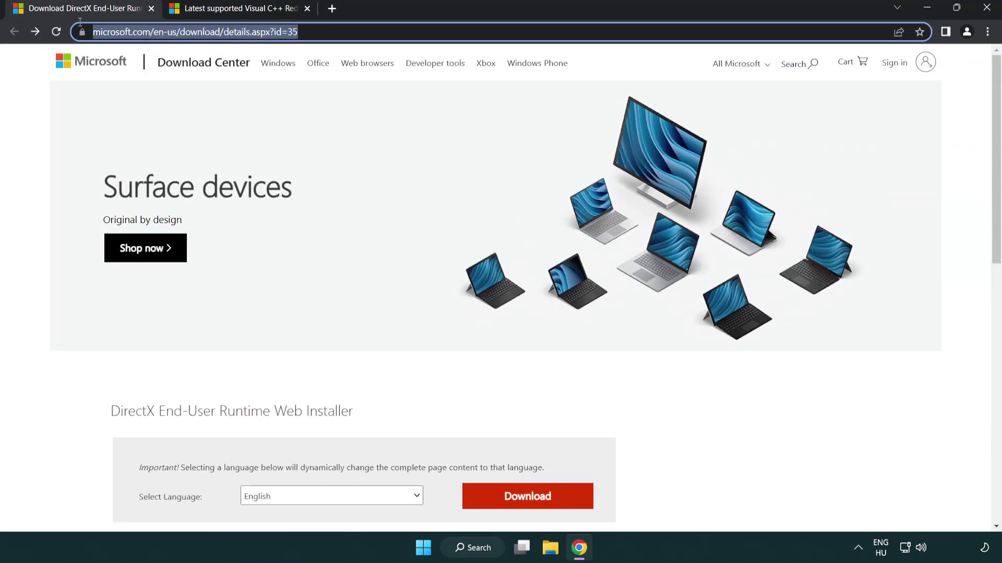
left_click(444, 32)
left_click(959, 228)
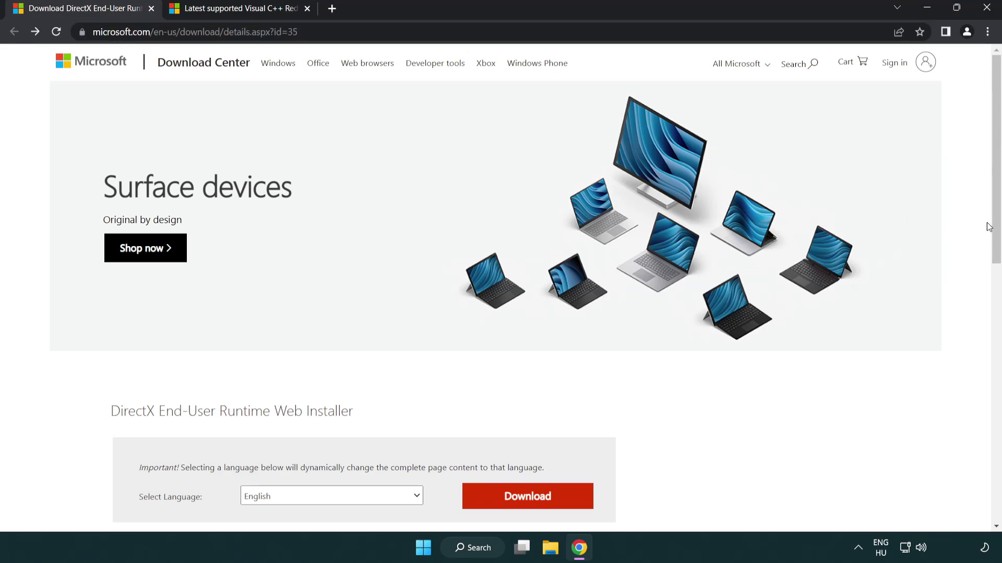
left_click_drag(990, 226, 984, 293)
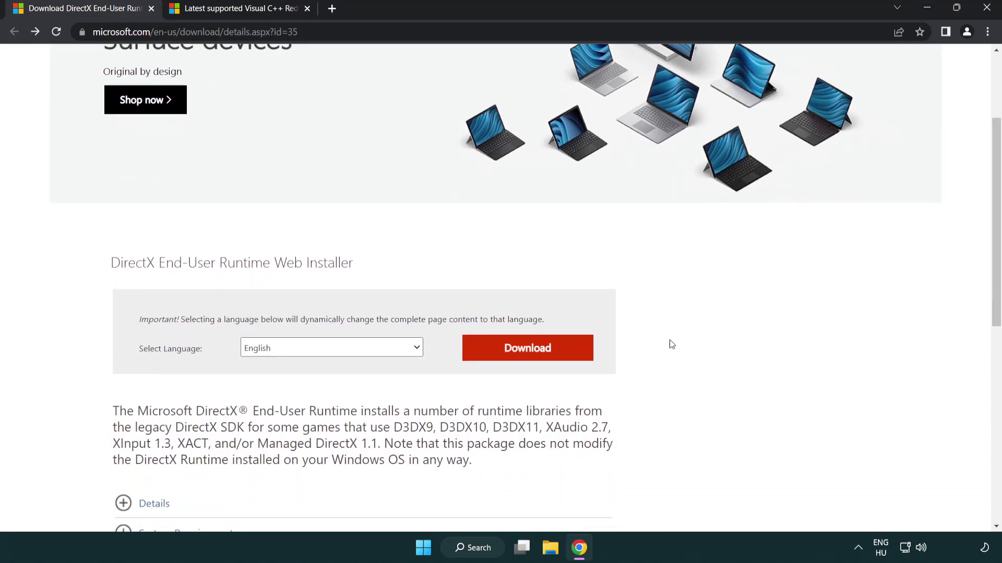
left_click(532, 359)
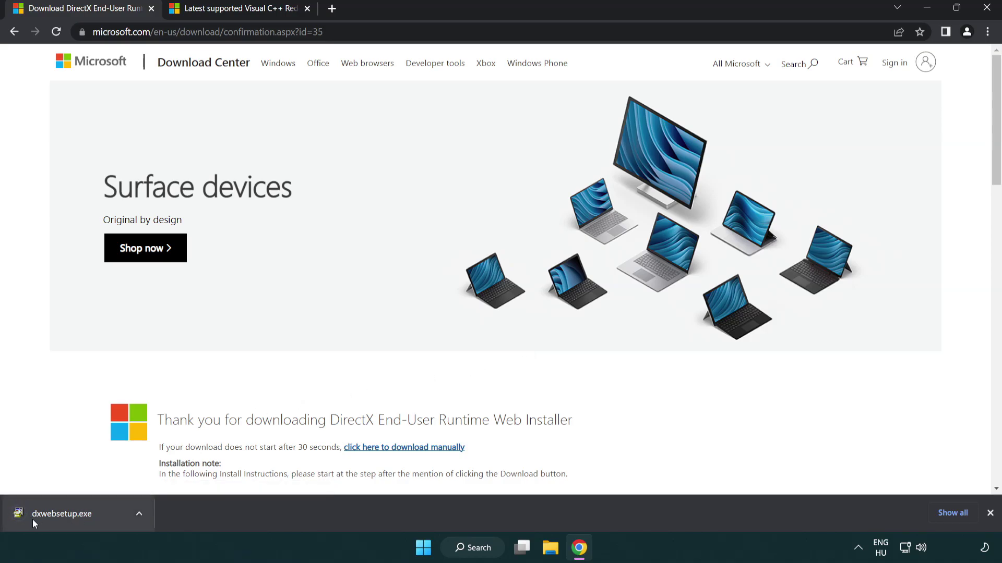
left_click(64, 515)
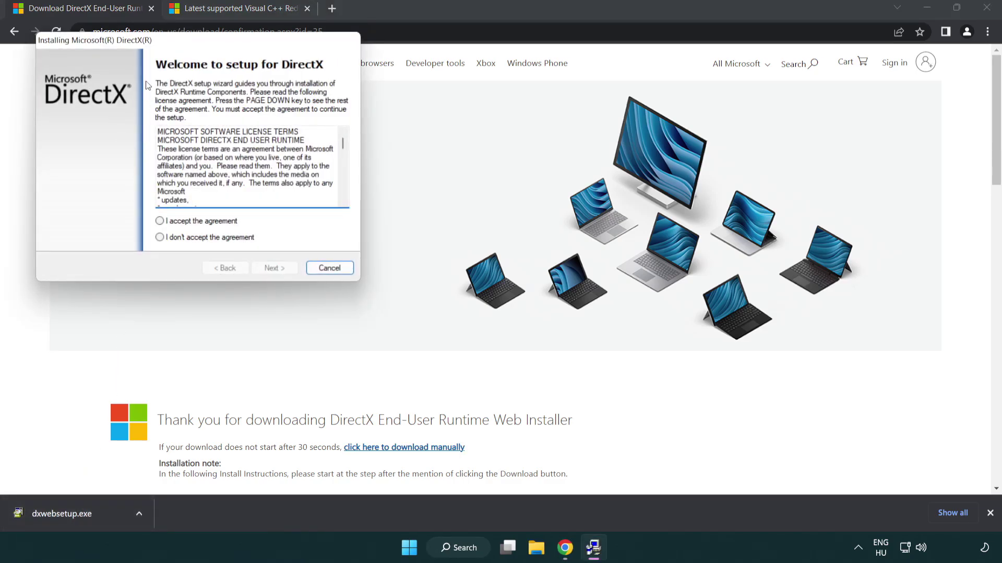
Accept the DirectX license, skip the Bing Bar, and finish setup, which needs no installation.
left_click_drag(152, 47, 441, 157)
left_click_drag(633, 254, 633, 302)
left_click(450, 332)
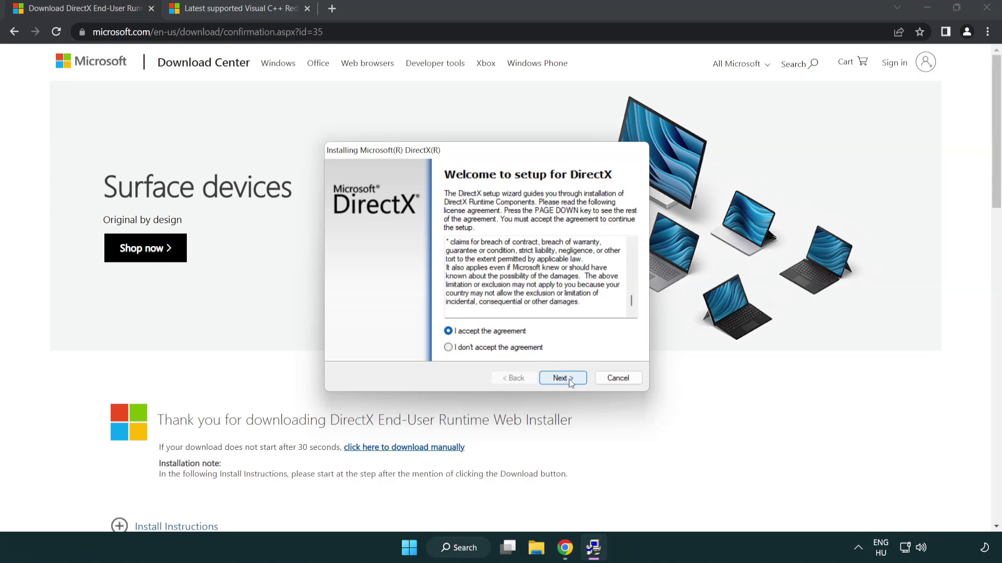
left_click(564, 379)
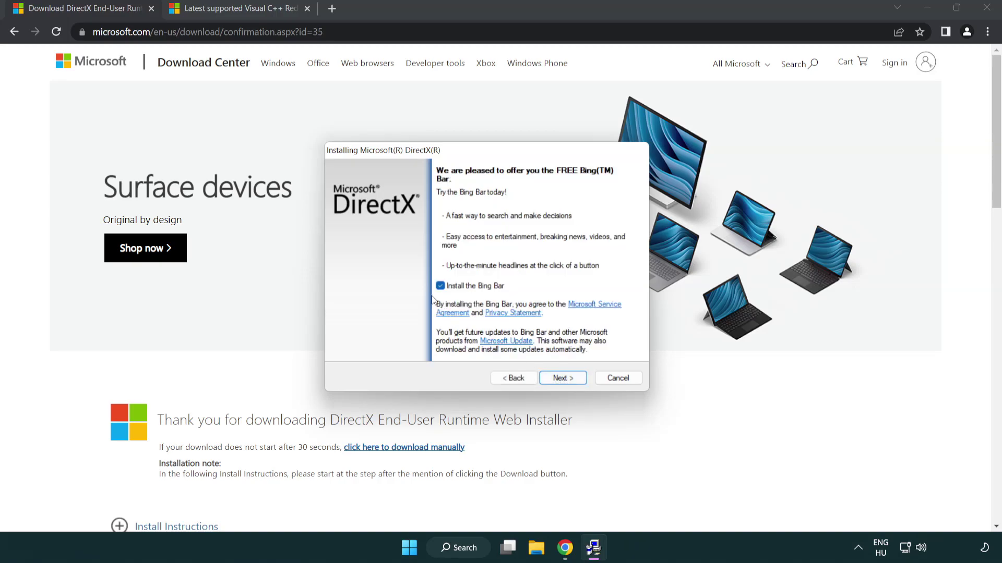
left_click(564, 379)
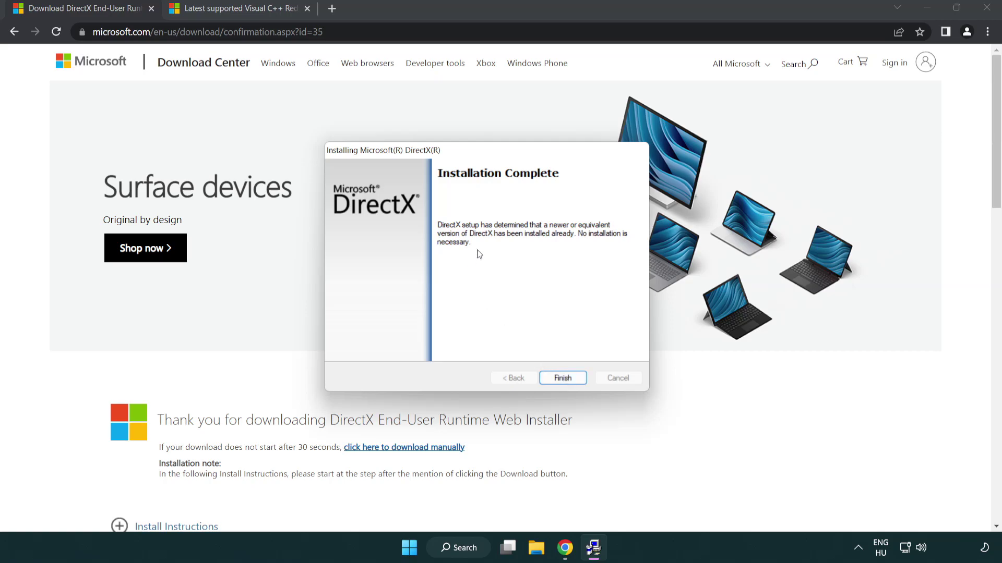
left_click(563, 375)
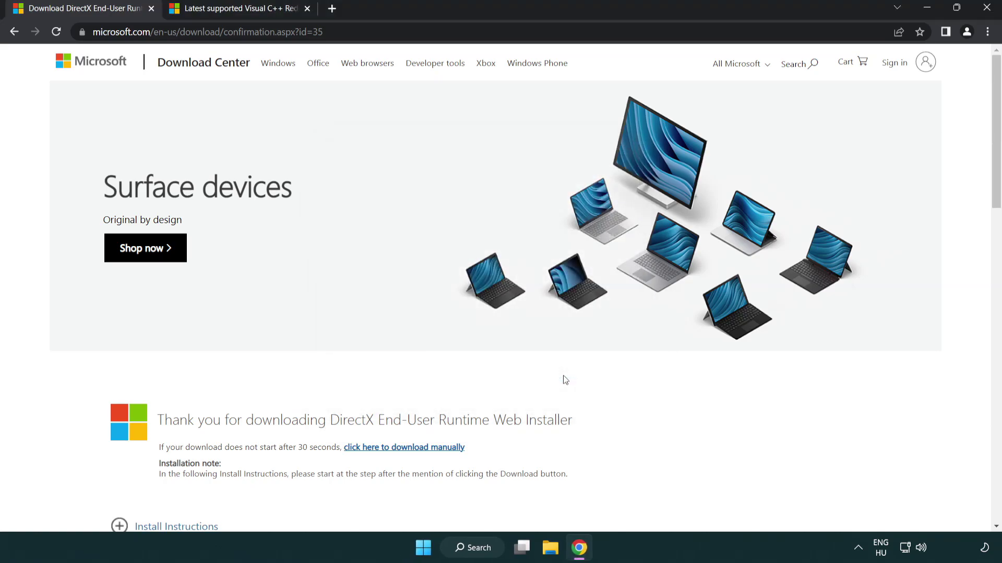
Download the ARM64, x86 and x64 Visual C++ 2015–2022 redistributables and run VC_redist.arm64.exe.
left_click(151, 9)
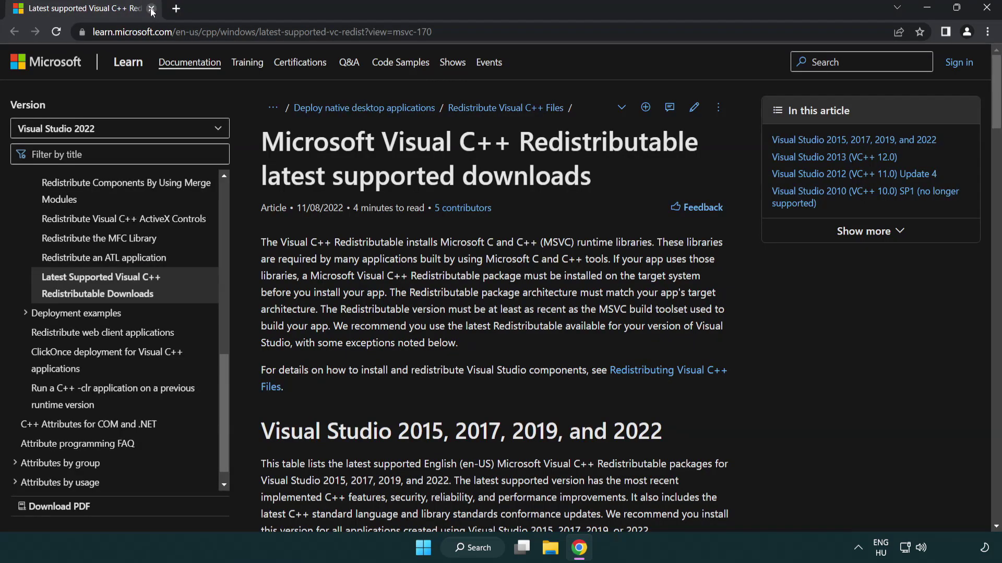
left_click(464, 33)
left_click(528, 32)
left_click(515, 162)
scroll(515, 167, "down", 5)
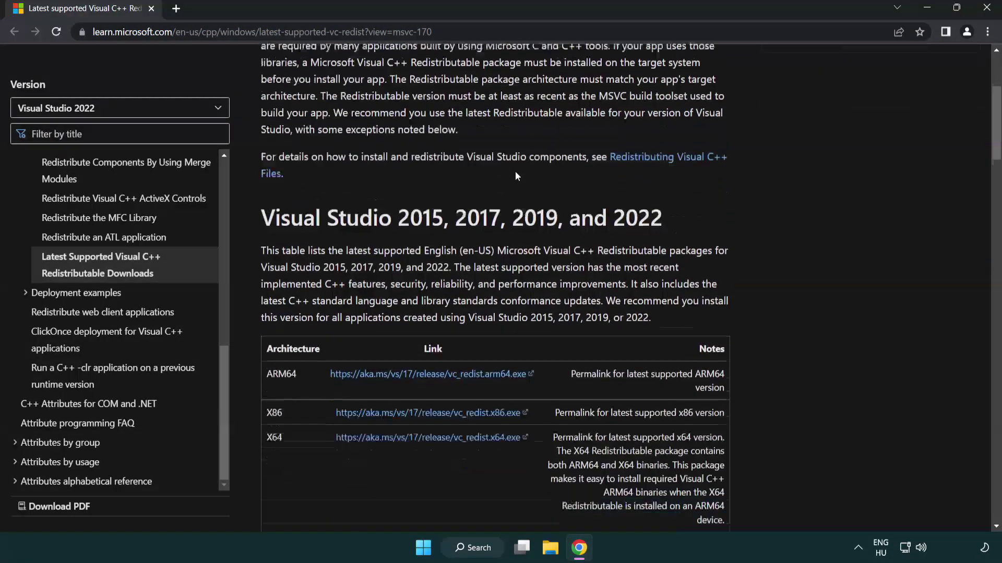
scroll(516, 171, "down", 1)
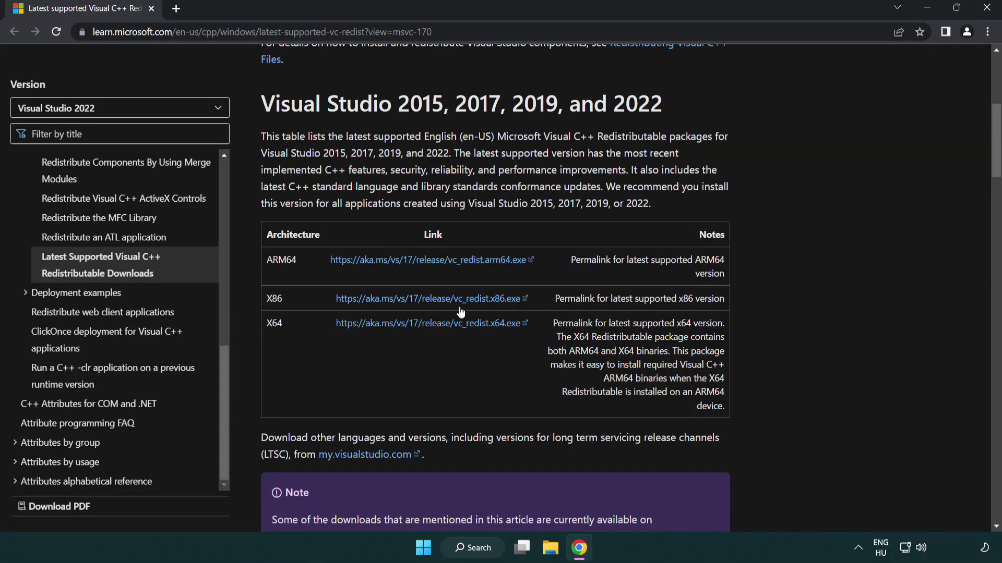
left_click(402, 265)
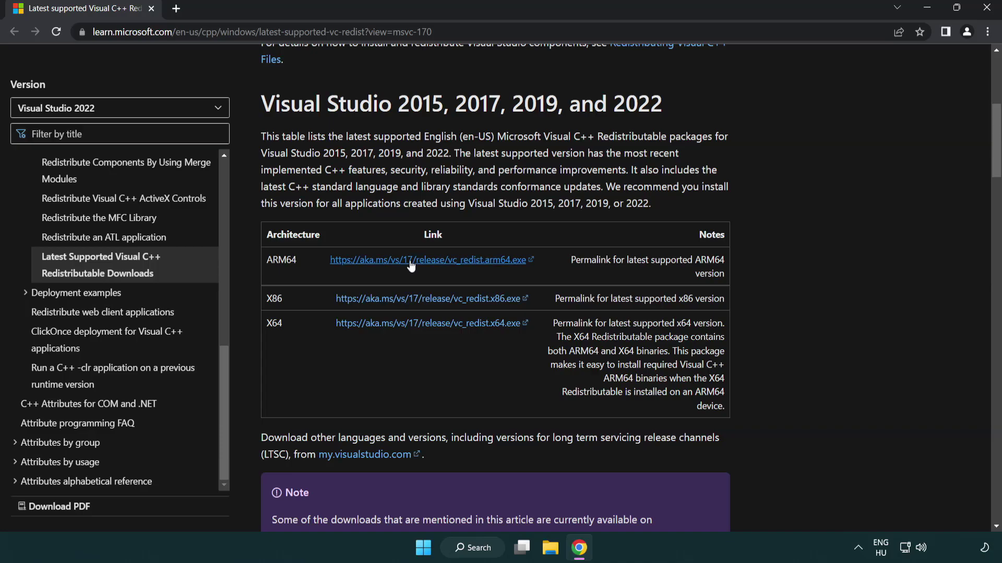
left_click(416, 300)
left_click(417, 324)
left_click(383, 521)
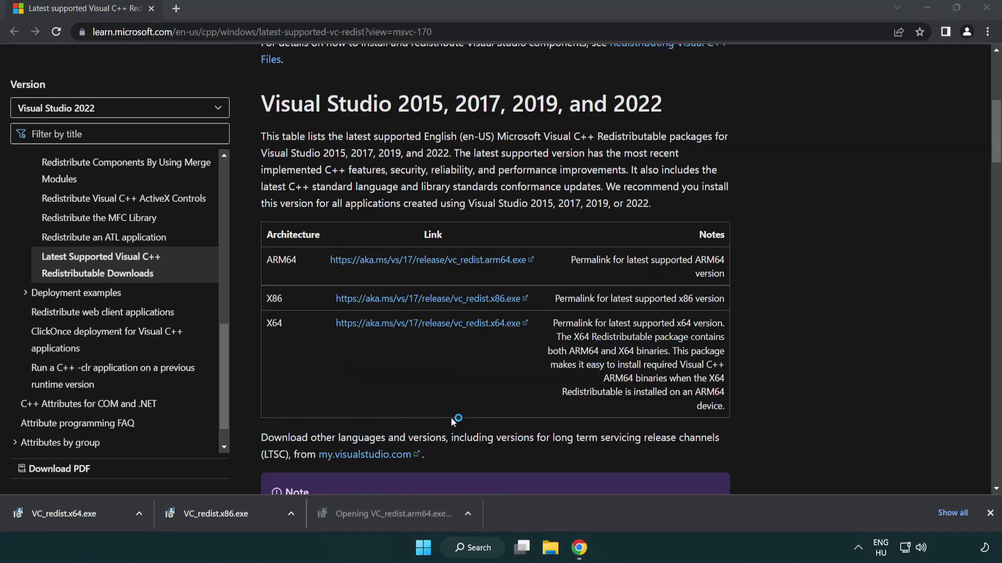
Agree to the license and attempt the ARM64 runtime install, dismissing it when it fails.
left_click_drag(642, 256, 646, 302)
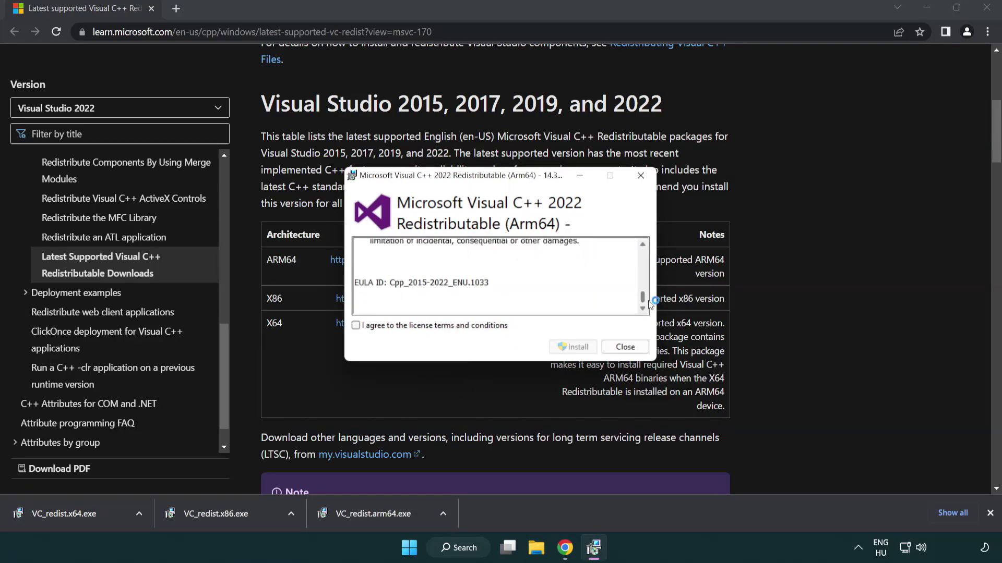
left_click(356, 325)
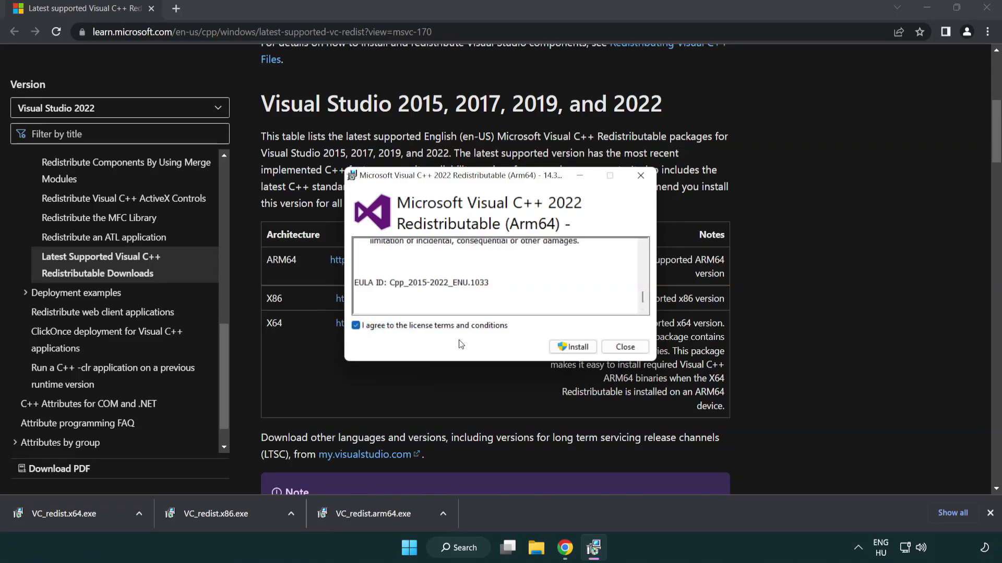
left_click(558, 346)
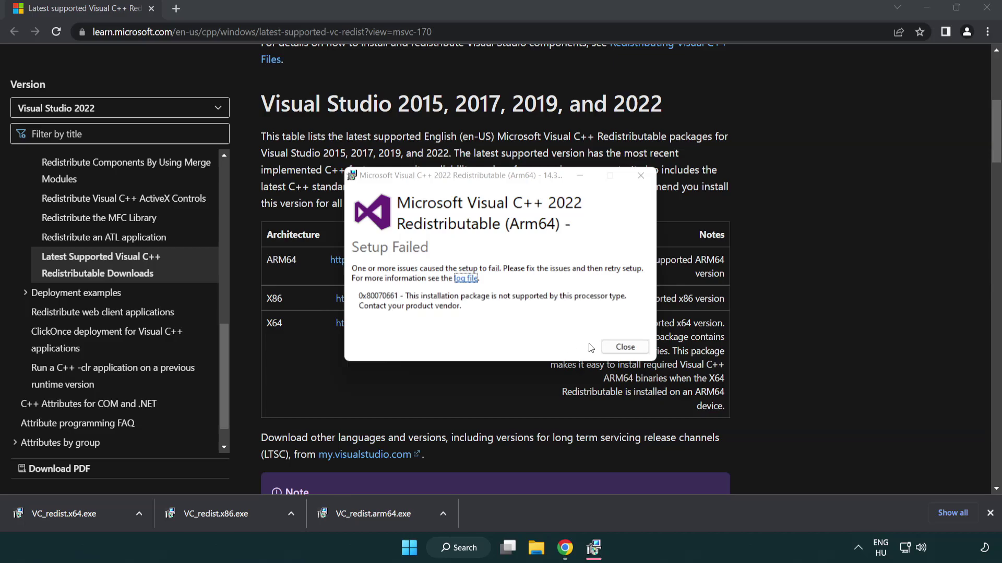
left_click(625, 348)
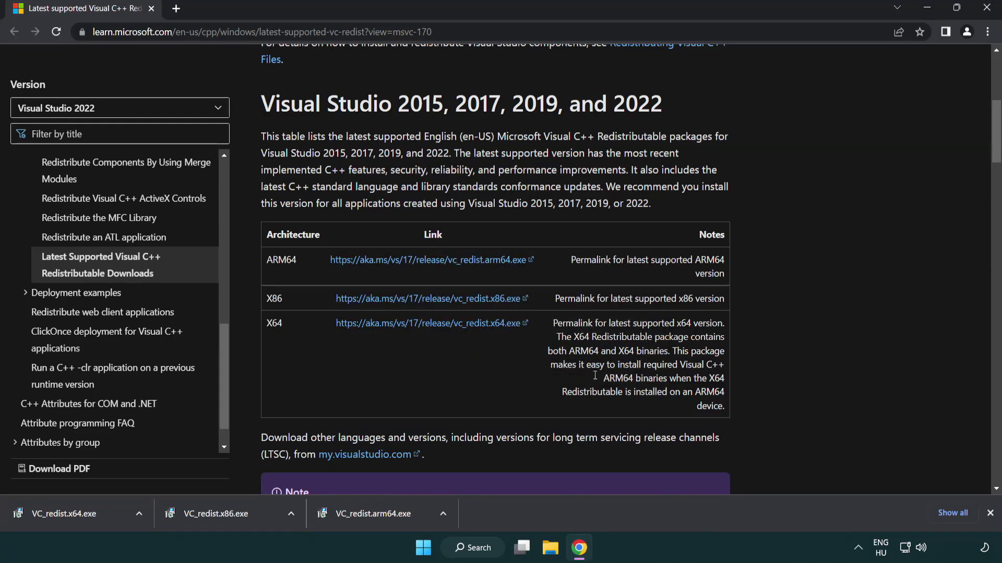
Install the x86 and x64 Visual C++ runtimes, closing each without restarting.
left_click(224, 520)
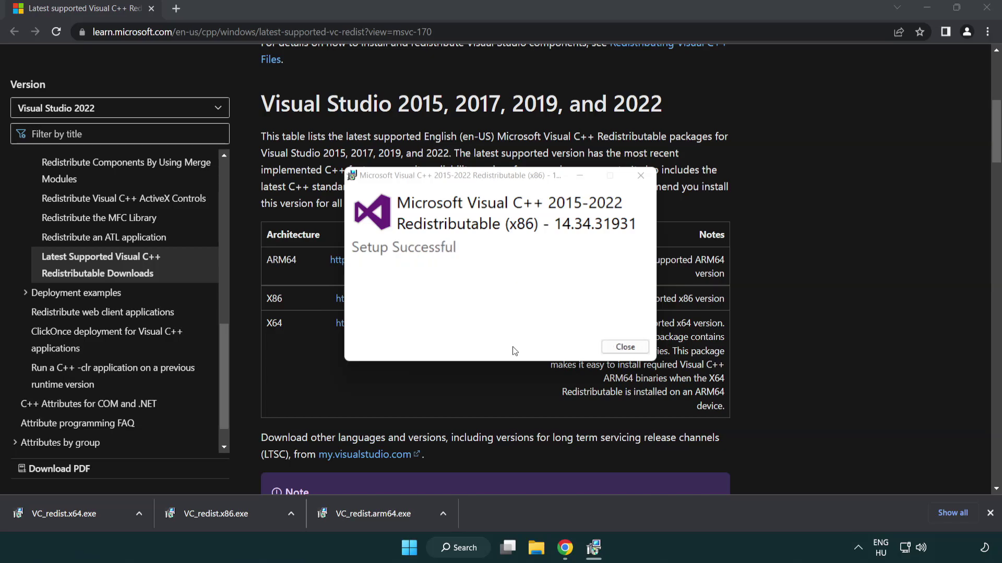
left_click(625, 346)
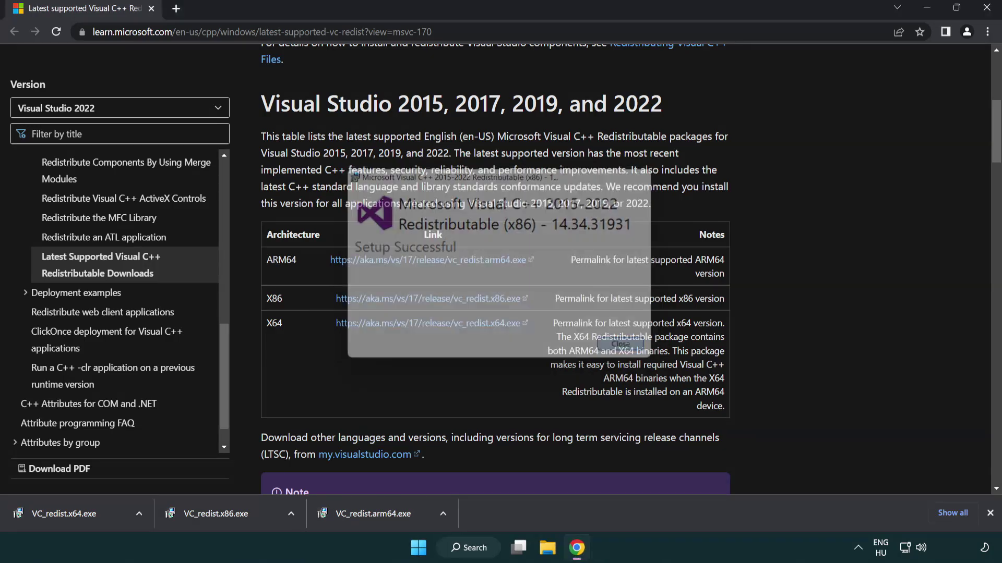
left_click(76, 513)
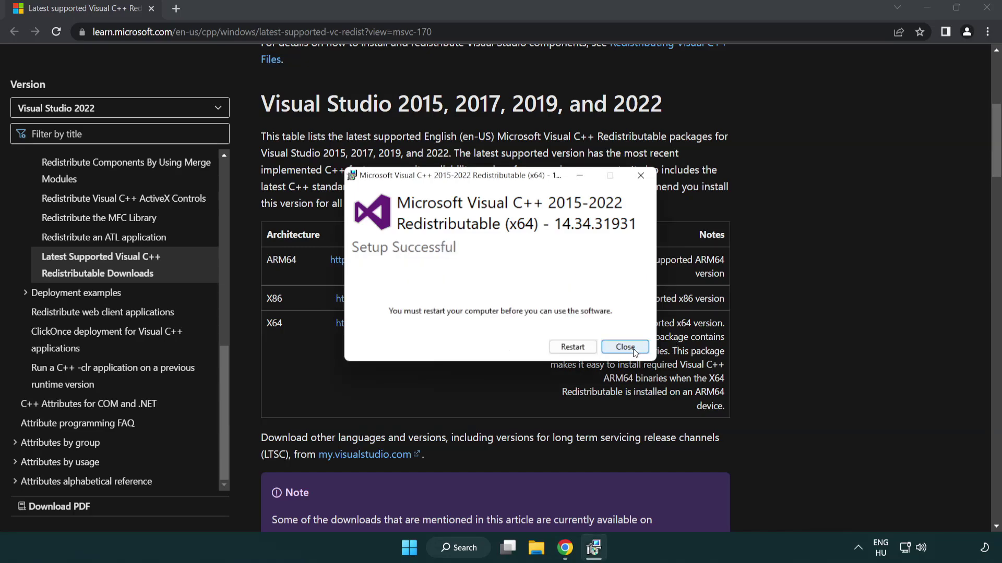
left_click(634, 351)
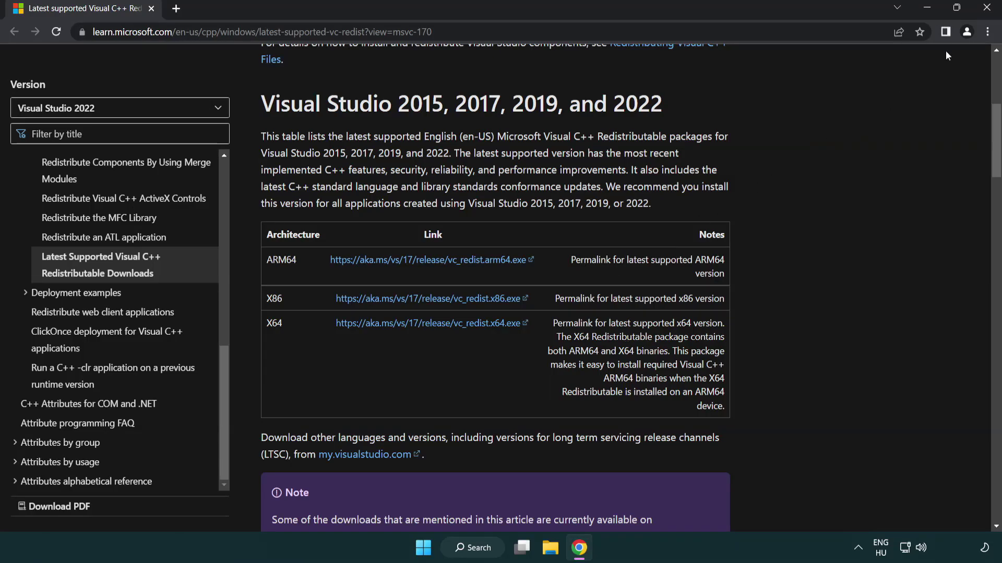
Close the browser and launch Command Prompt as administrator from a 'cmd' search.
left_click(984, 9)
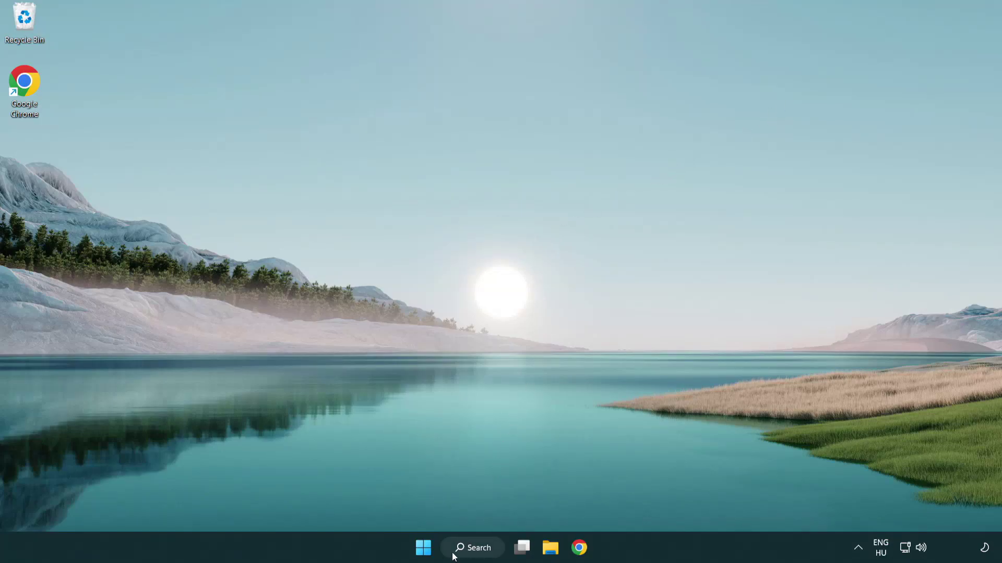
left_click(469, 547)
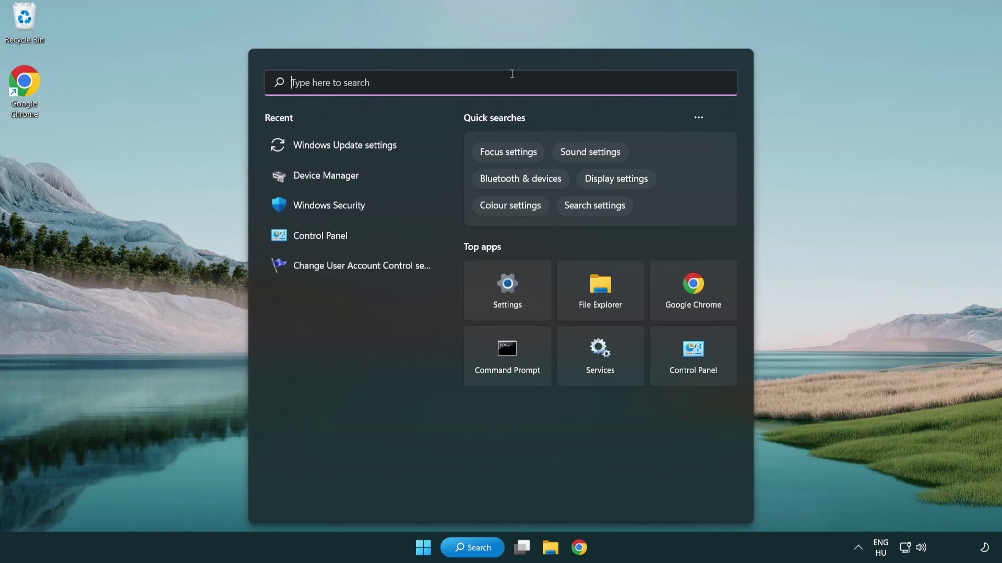
type("cmd")
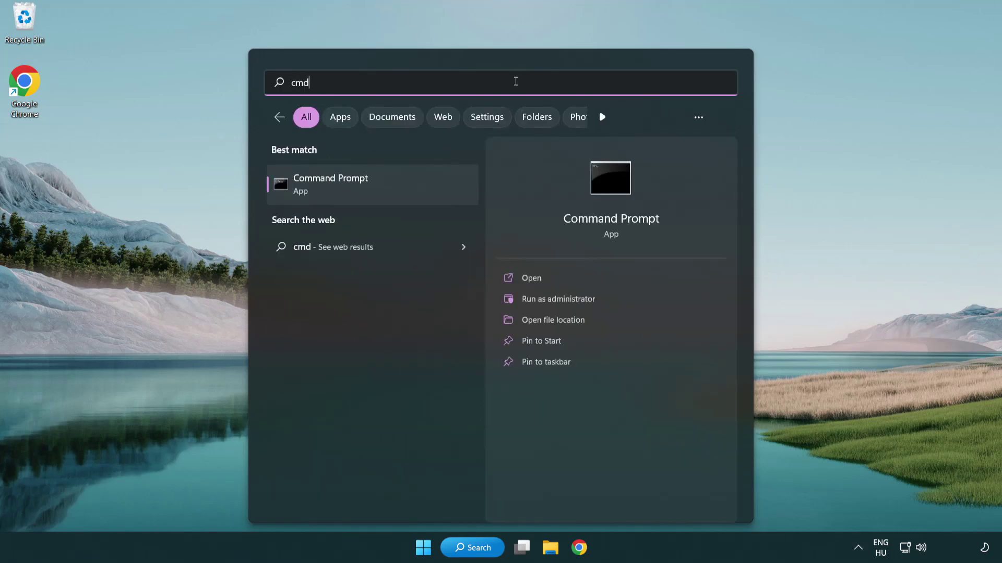
right_click(383, 186)
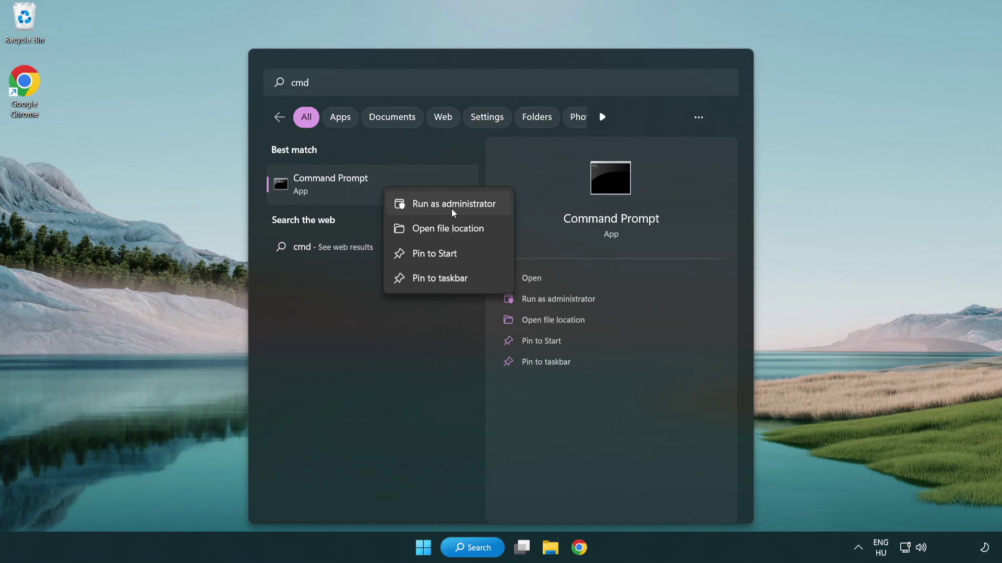
left_click(452, 208)
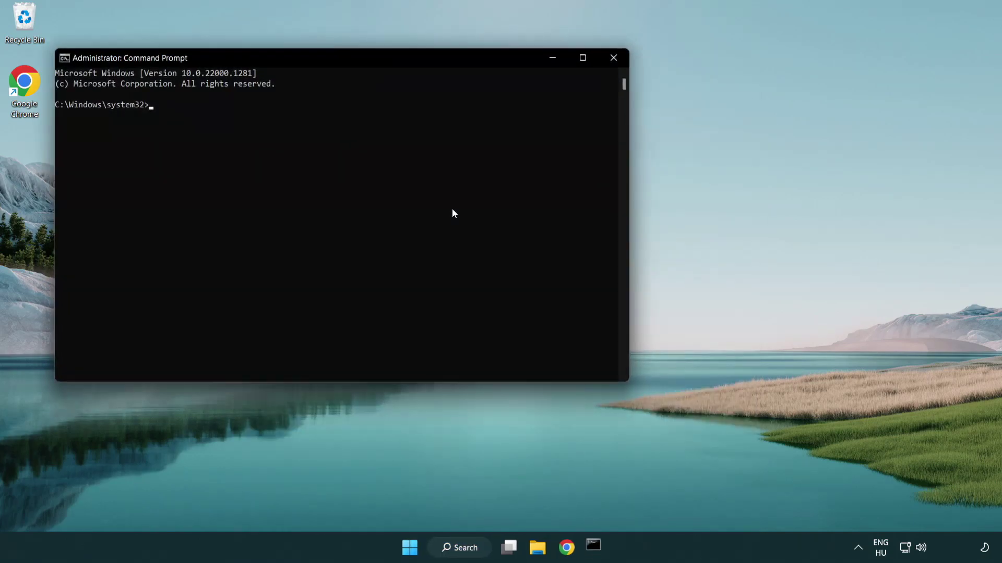
Run sfc /scannow, which finds no integrity violations.
left_click_drag(357, 59, 504, 103)
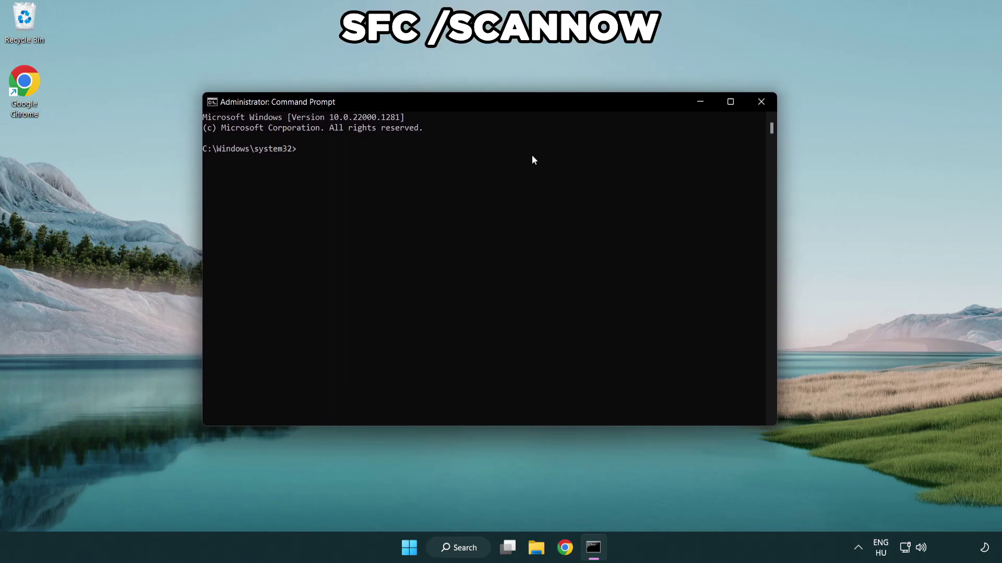
type("sfc /scannow")
key("Return")
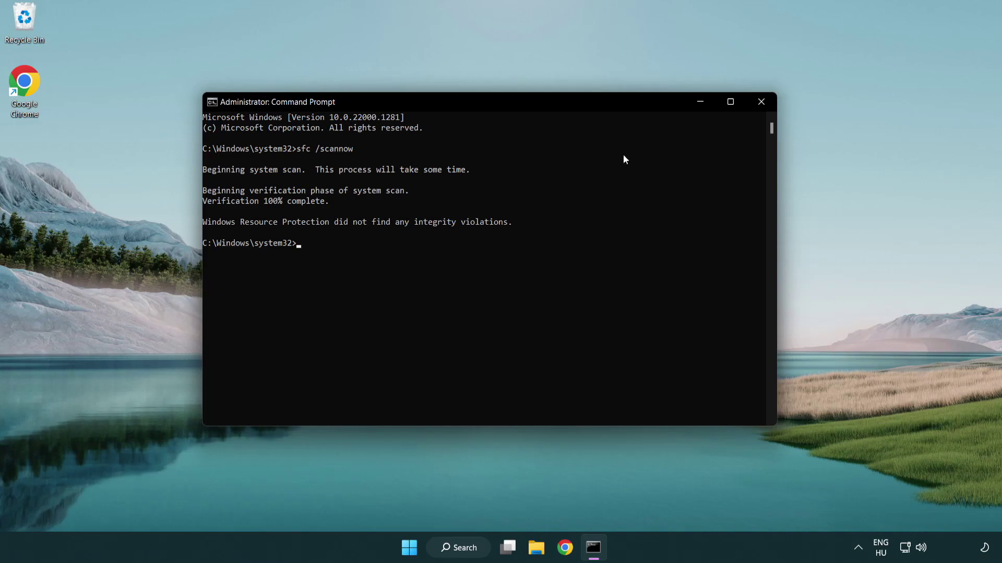
Close Command Prompt and launch Windows Security by searching 'security'.
left_click(764, 105)
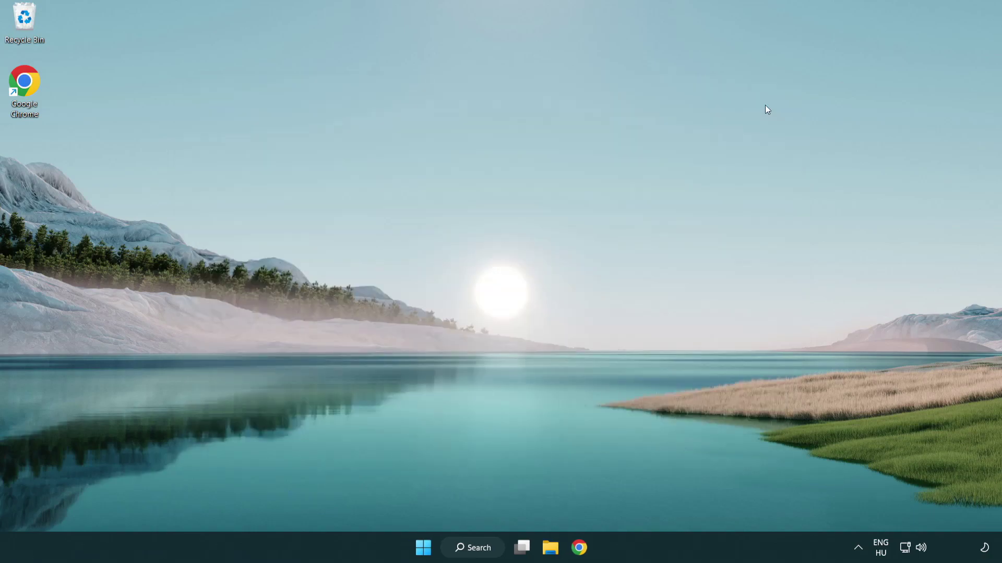
key("super")
left_click(662, 502)
left_click(479, 552)
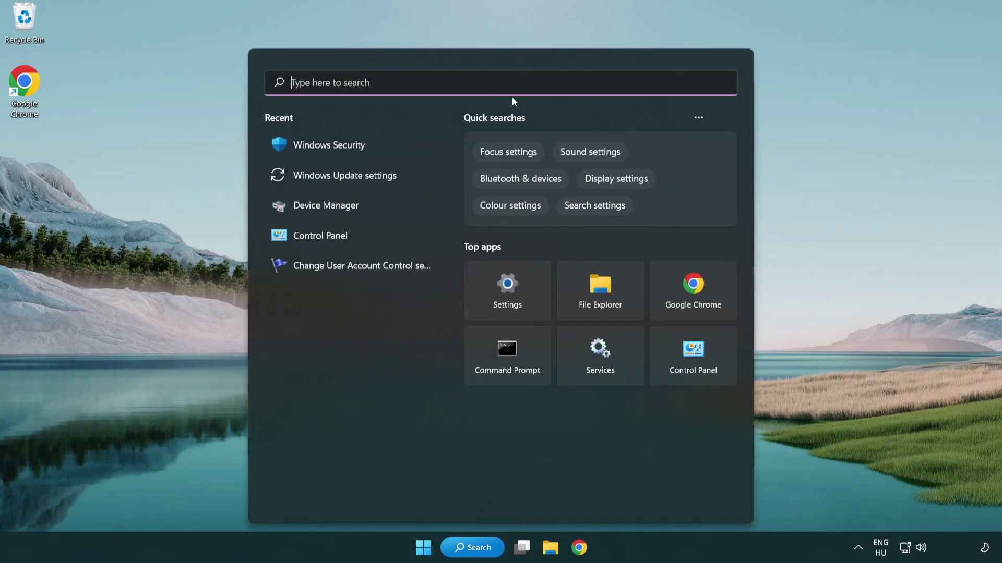
type("securi")
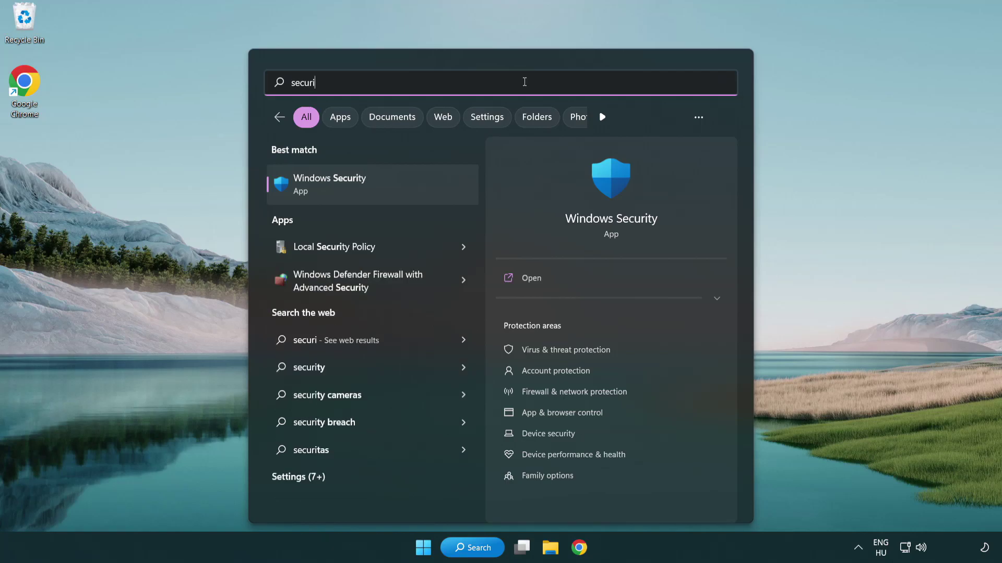
type("ty")
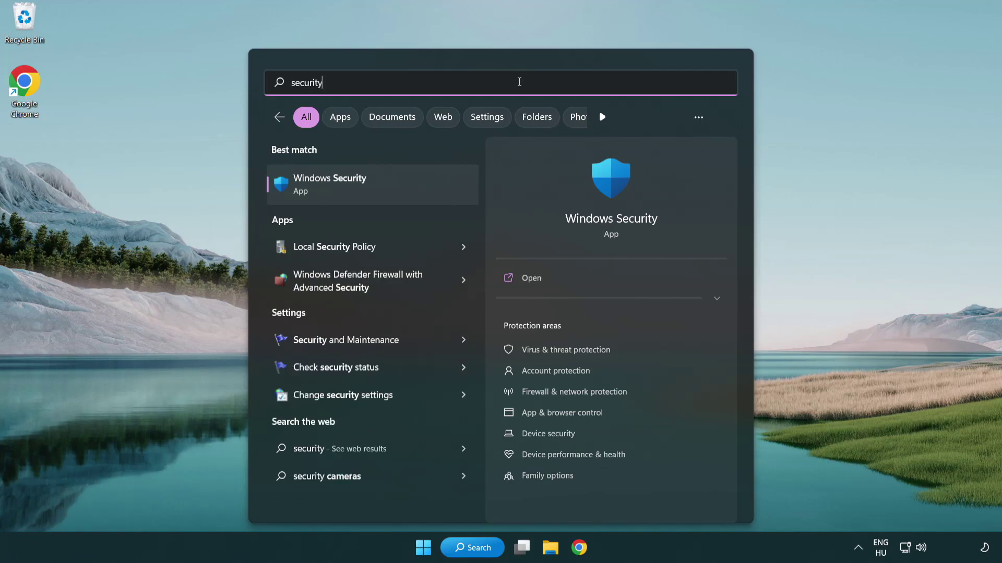
left_click(411, 193)
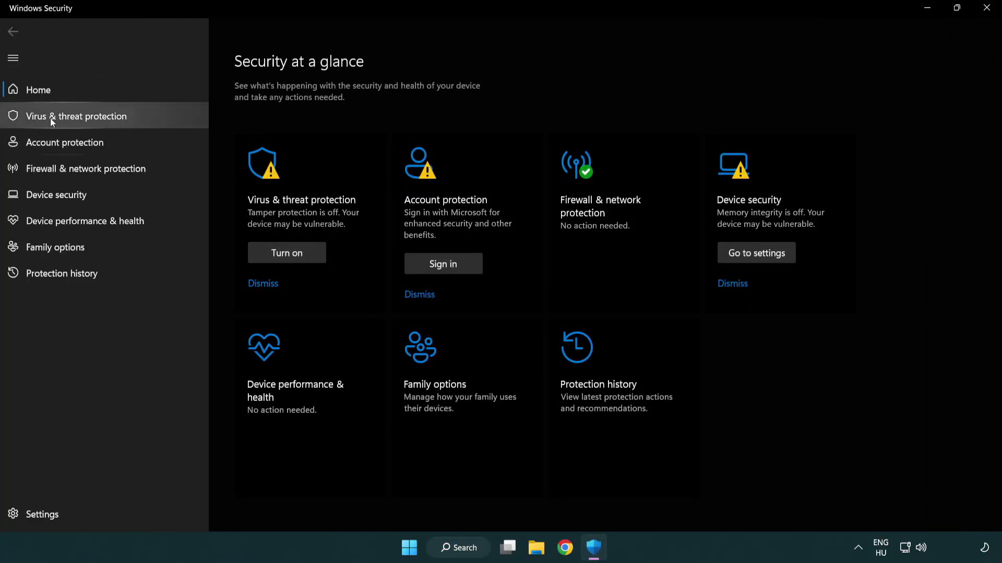
Go to Virus & threat protection settings and scroll down to the Exclusions section.
left_click(151, 115)
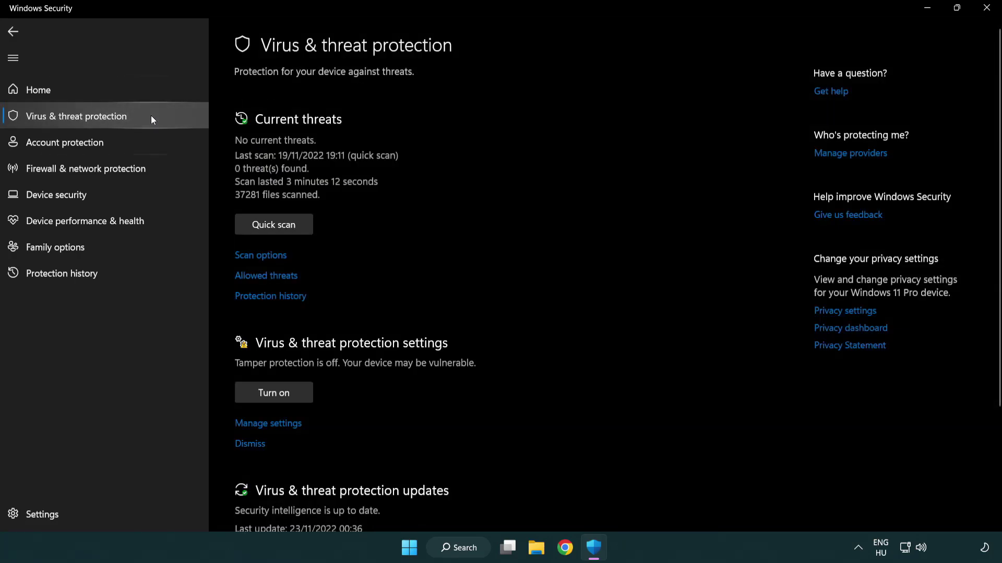
scroll(292, 251, "down", 2)
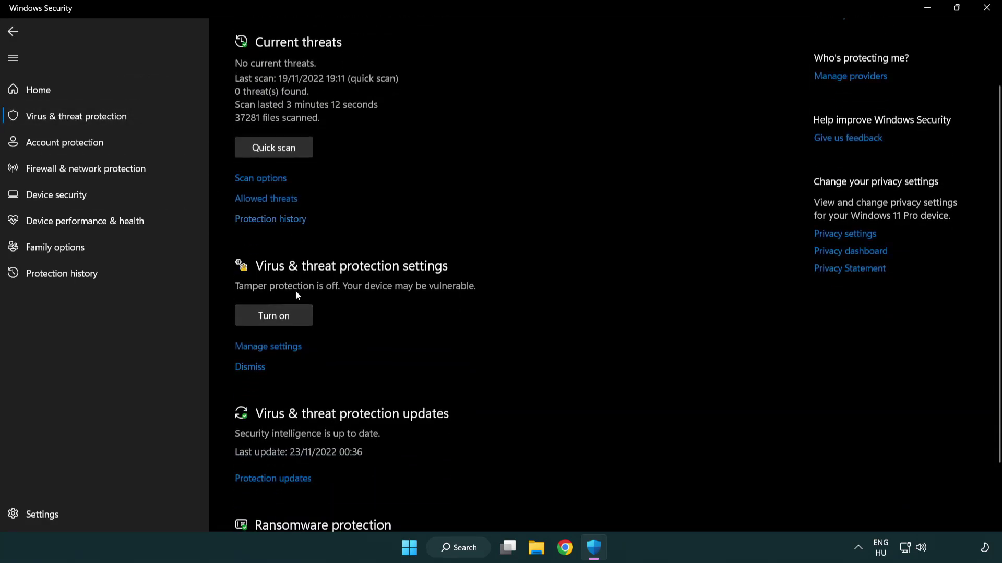
left_click(266, 347)
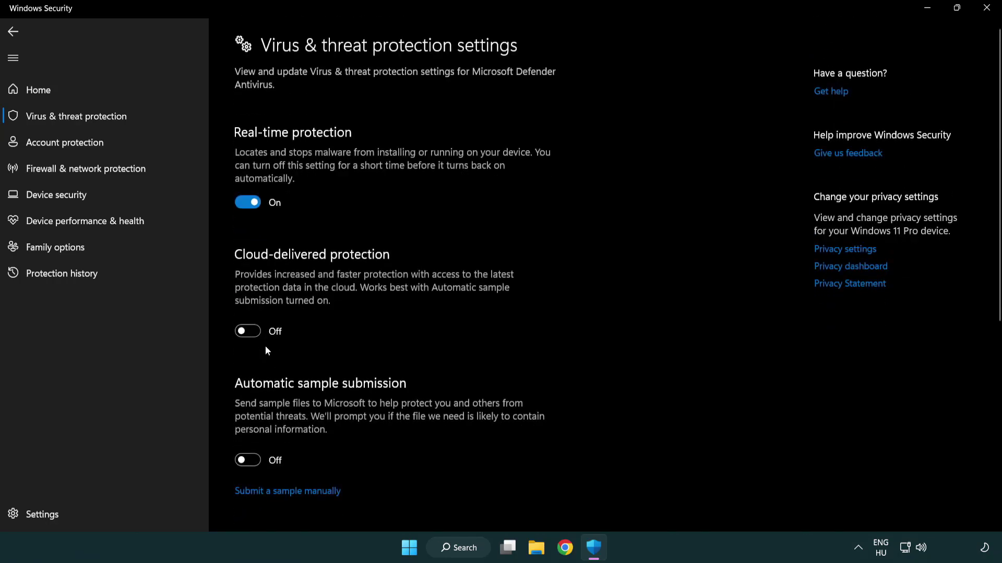
scroll(267, 350, "down", 8)
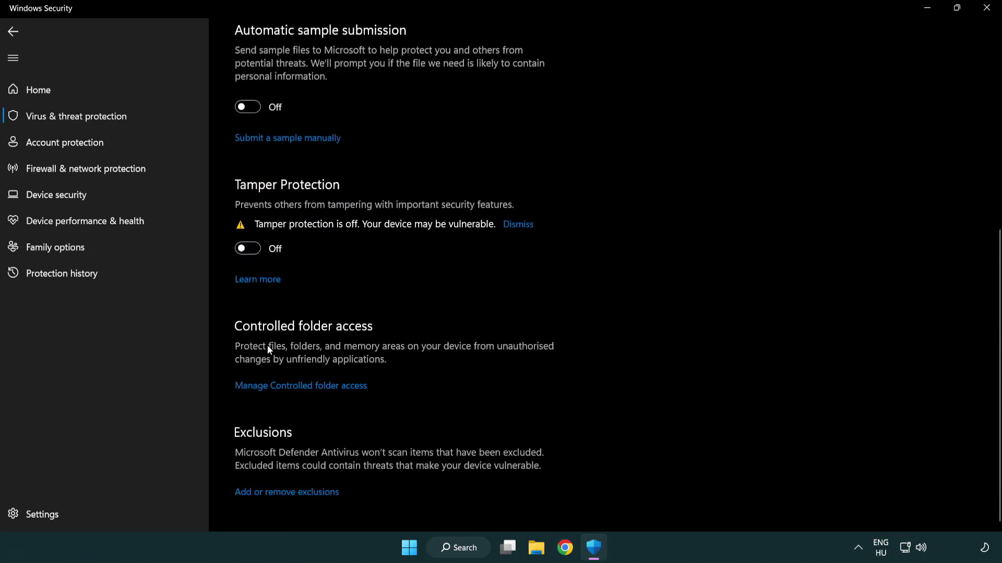
Open the Defender exclusions list and start adding a File exclusion.
left_click(292, 495)
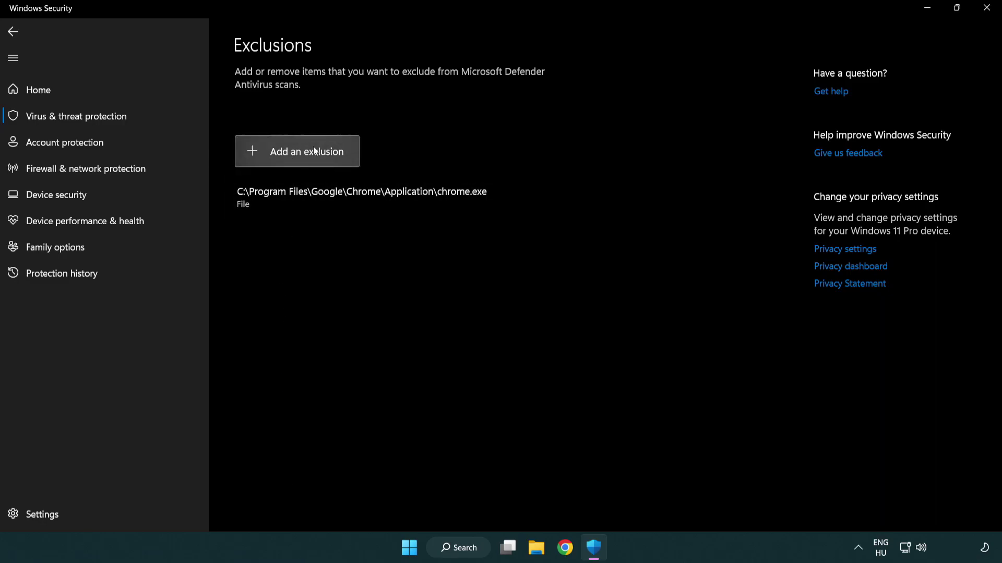
left_click(301, 157)
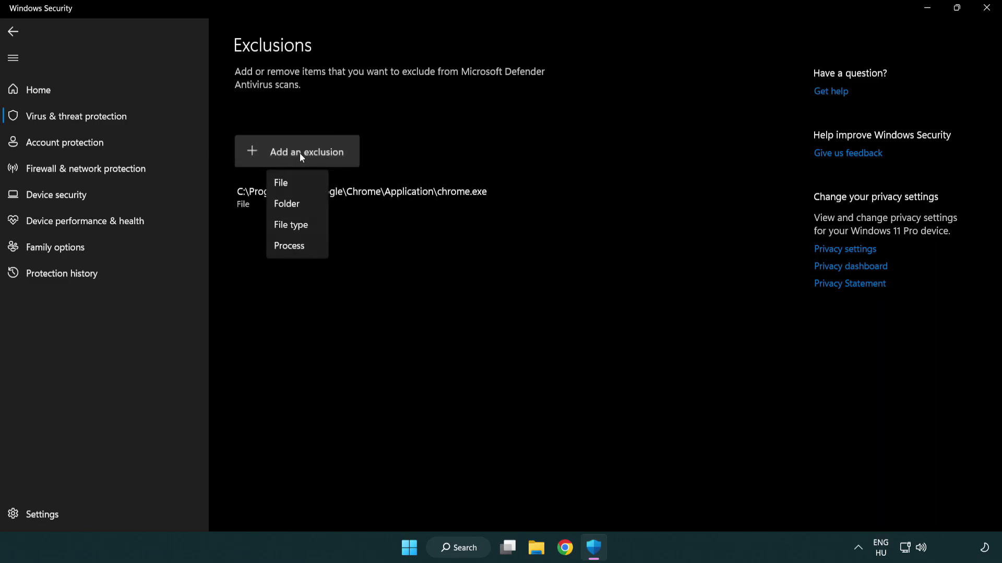
left_click(301, 184)
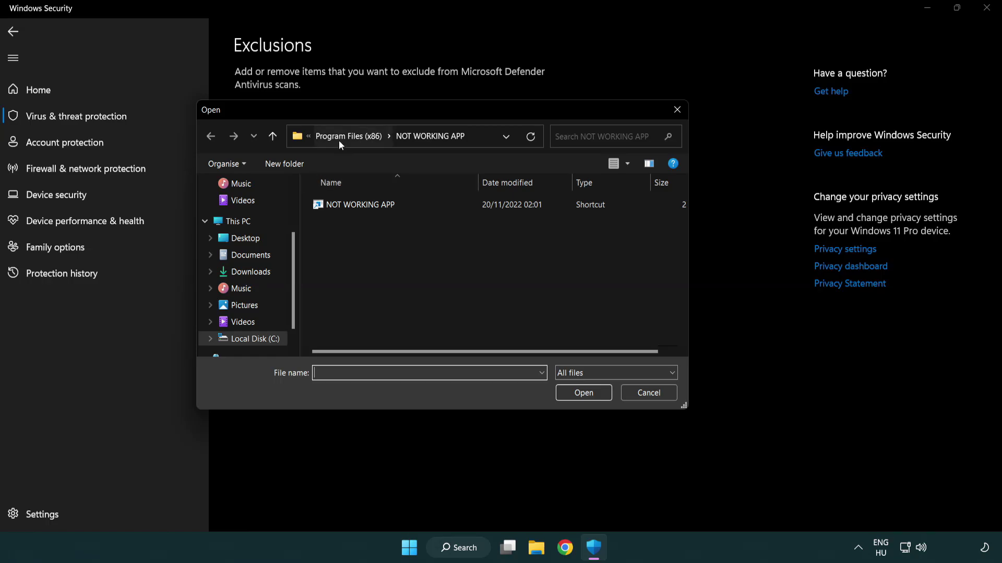
Exclude the shortcut in C:\Program Files (x86)\NOT WORKING APP, then close Windows Security.
left_click(339, 140)
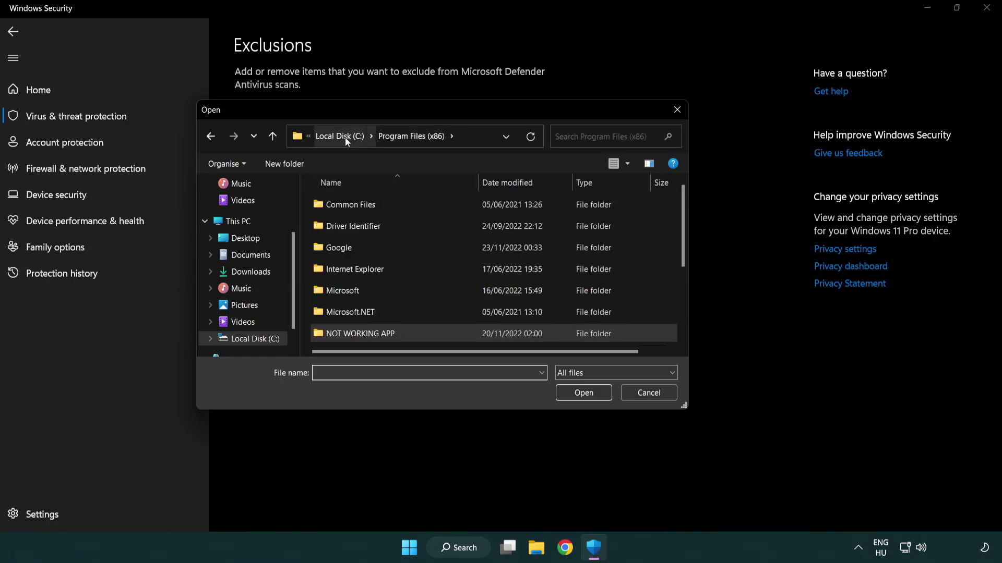
left_click(345, 136)
left_click(339, 139)
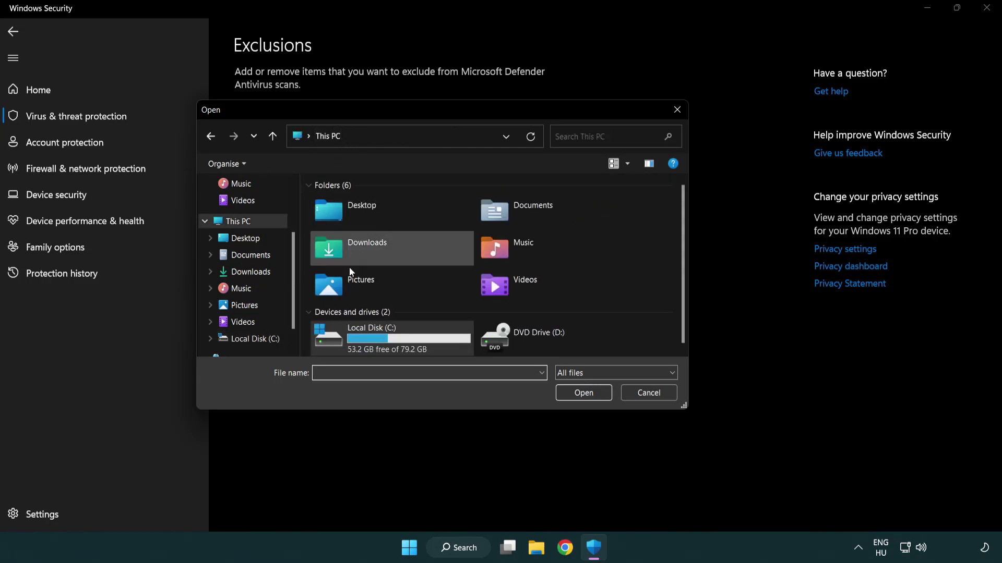
double_click(365, 344)
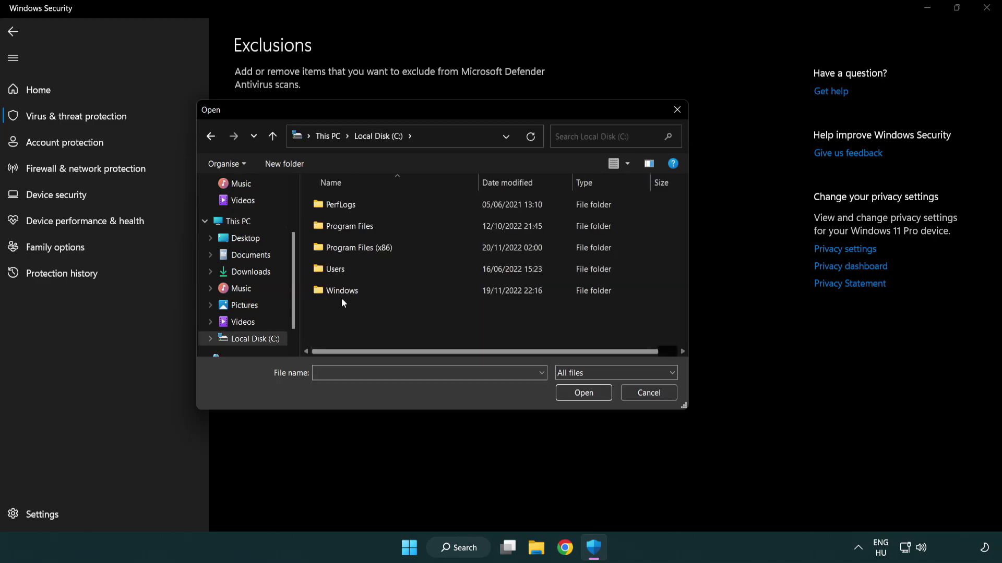
double_click(367, 250)
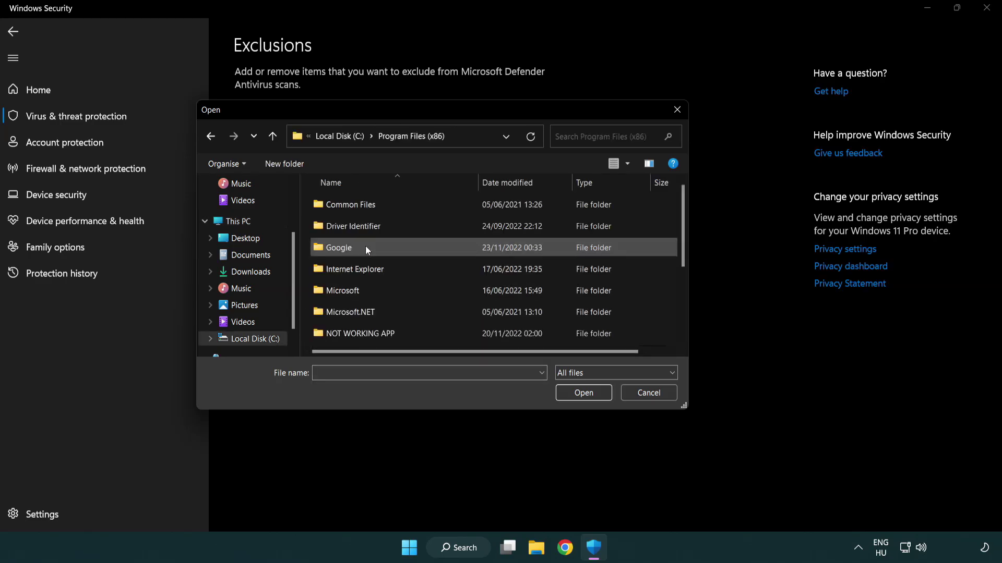
double_click(374, 335)
left_click(356, 206)
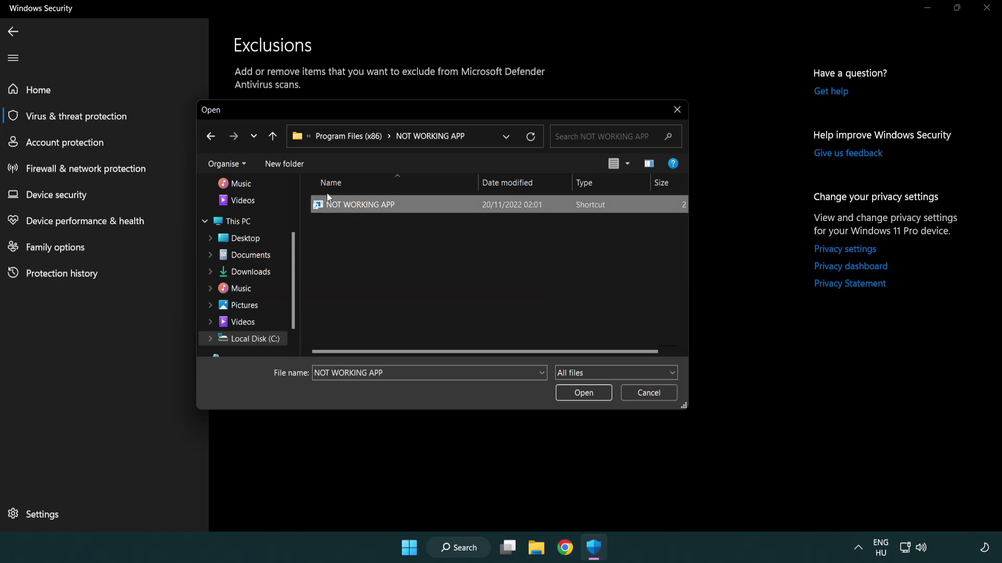
left_click(583, 394)
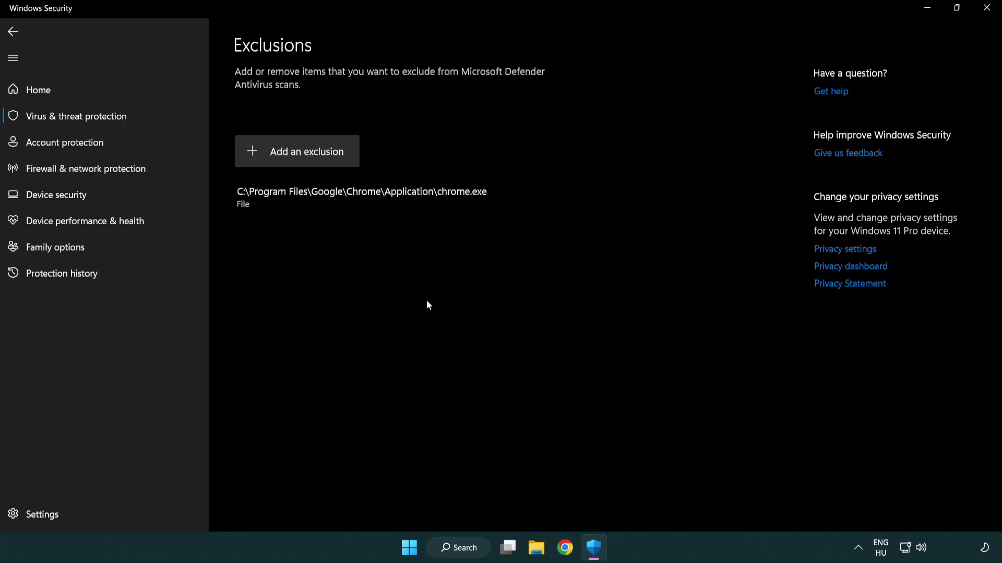
left_click(987, 9)
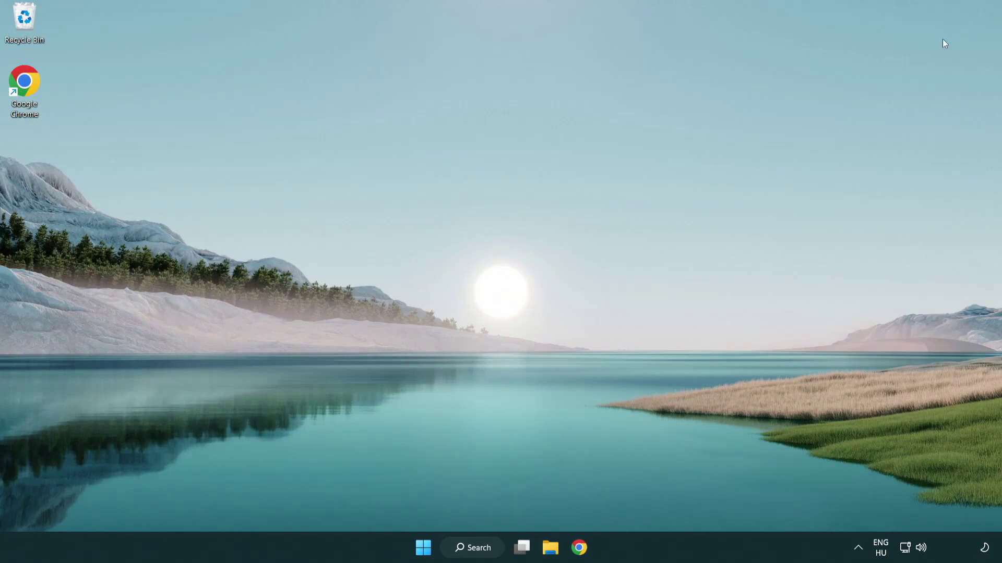
Open the Start menu's power options showing Sleep, Shut down and Restart.
left_click(423, 553)
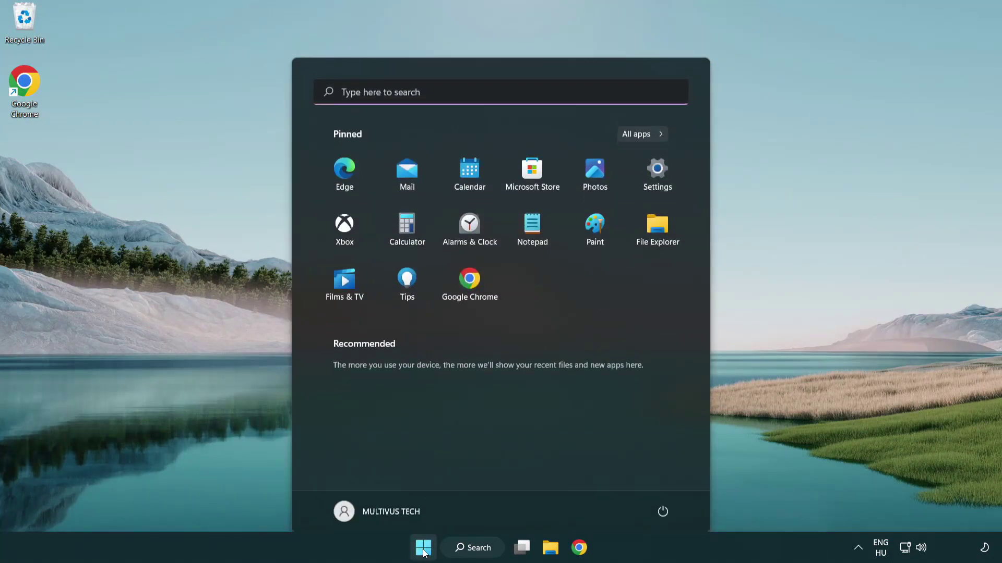
left_click(663, 503)
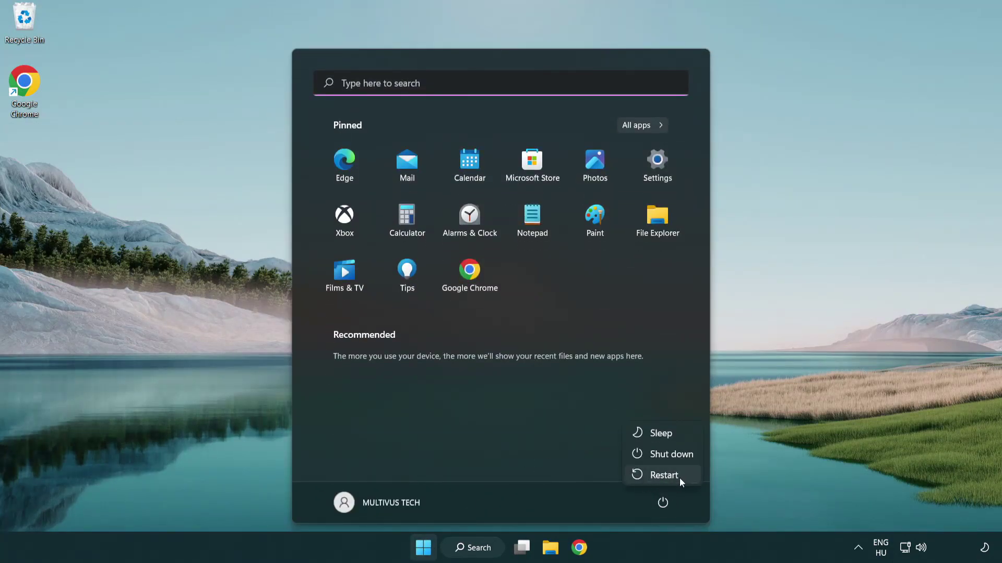